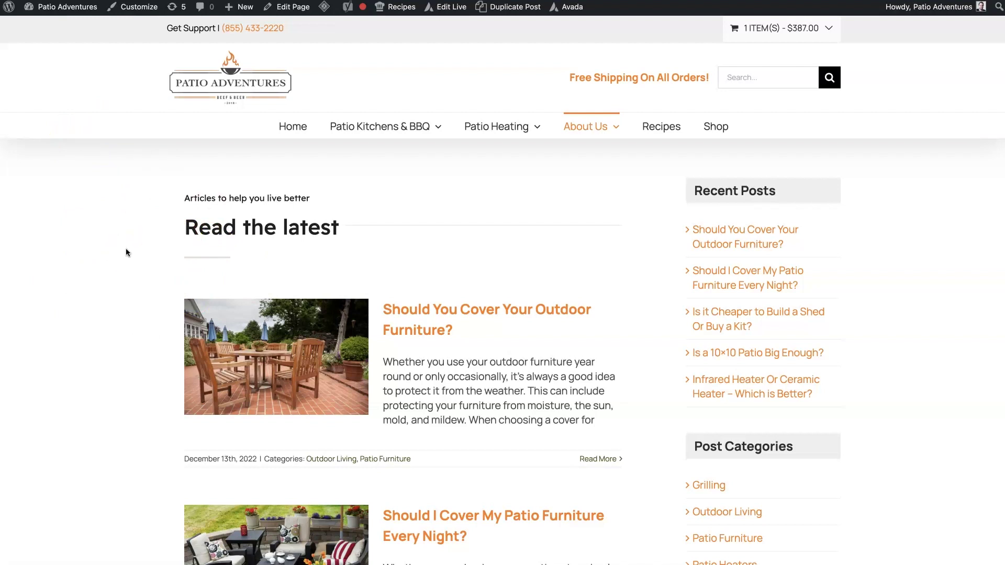
# - Open the live Blog page in the Avada Builder page editor
pyautogui.scroll(-10, 97, 337)
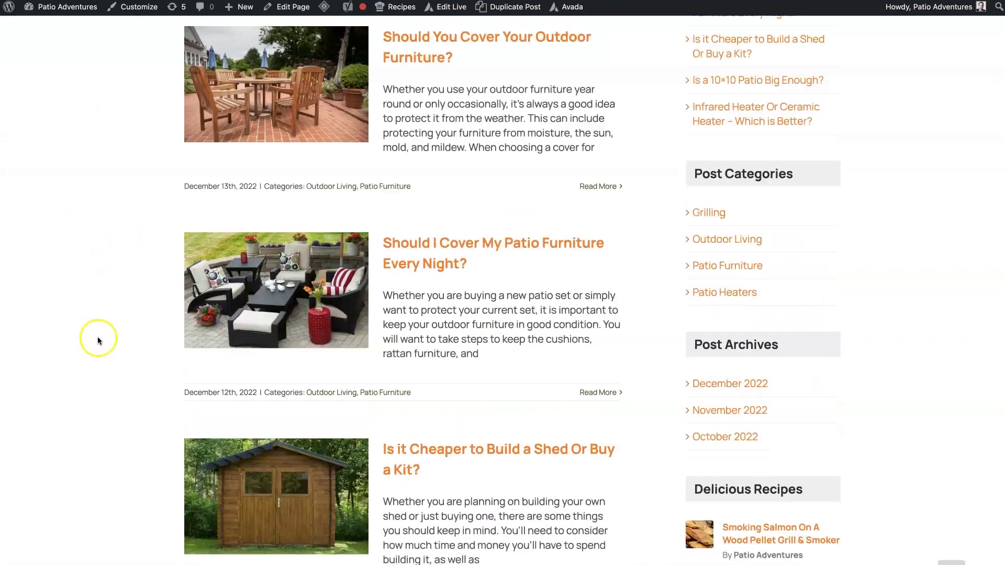
pyautogui.scroll(-8, 96, 332)
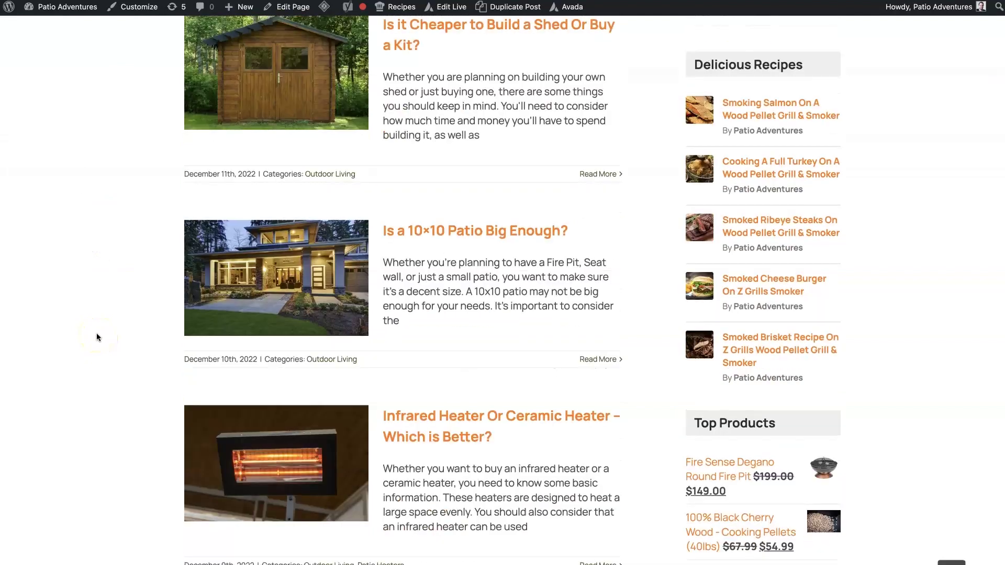
pyautogui.scroll(20, 97, 332)
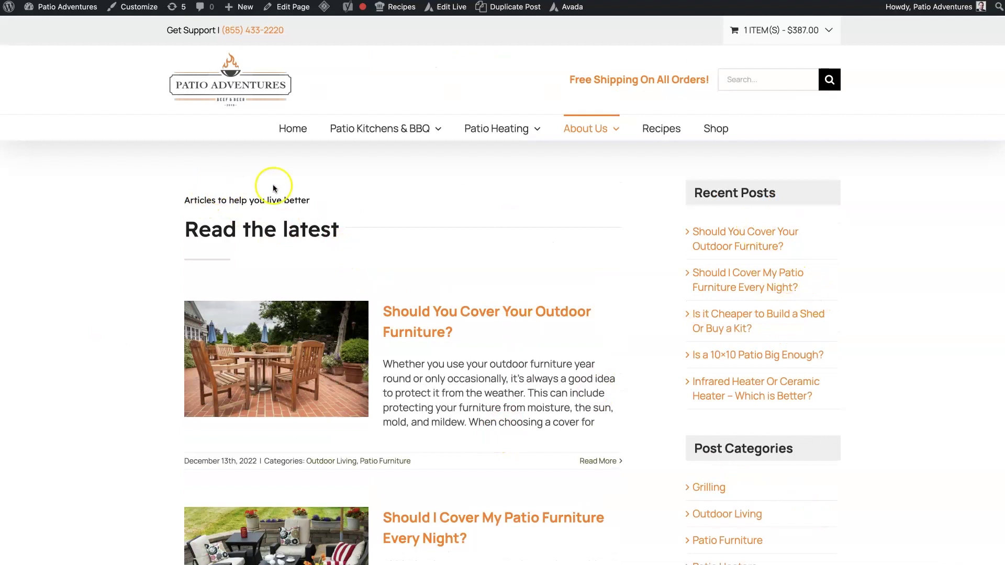
pyautogui.scroll(-3, 797, 338)
pyautogui.scroll(-5, 796, 339)
pyautogui.scroll(10, 859, 224)
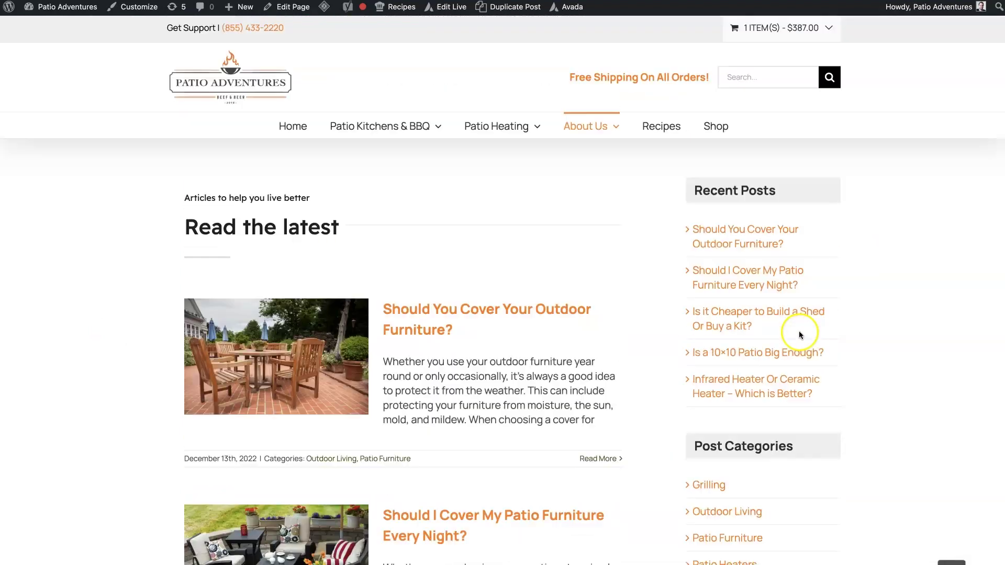
pyautogui.click(294, 9)
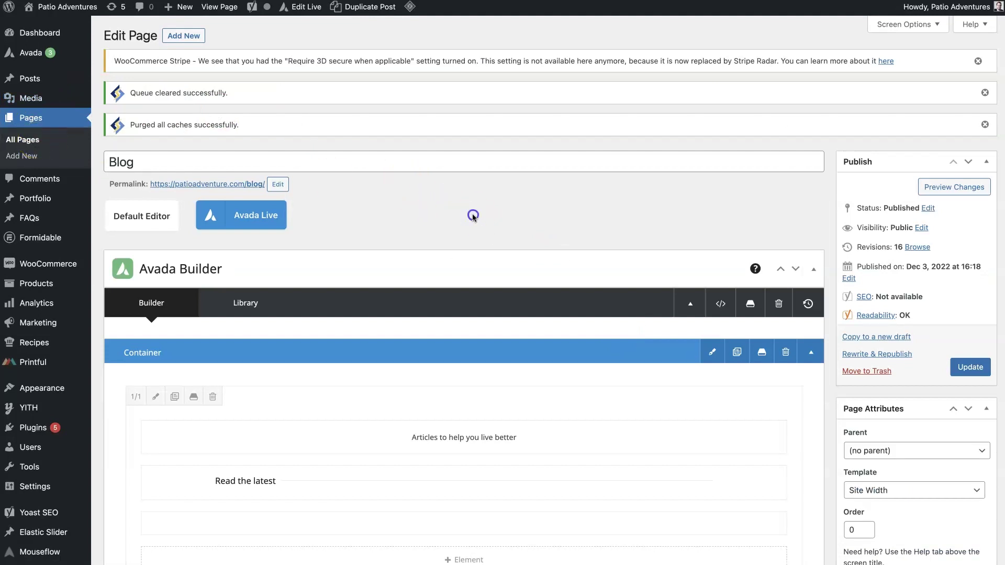
# - Scroll down the builder to the column holding the medium-layout Blog element
pyautogui.scroll(-1, 473, 216)
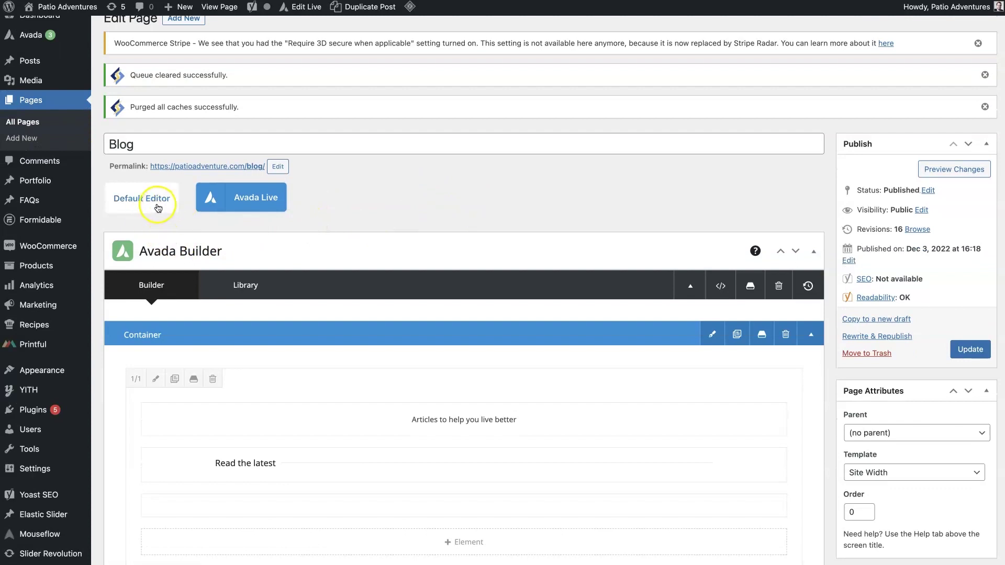
pyautogui.scroll(-1, 387, 204)
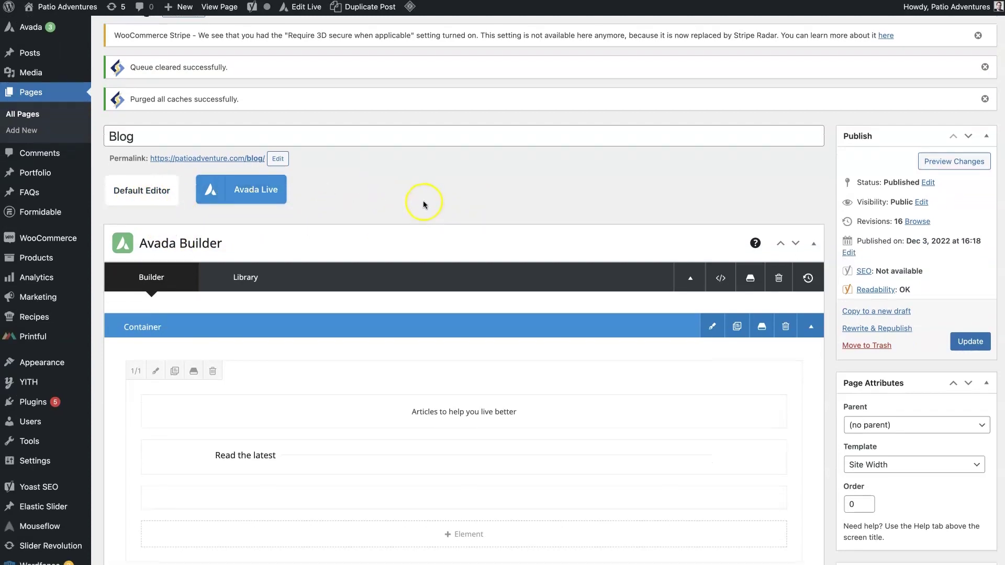
pyautogui.scroll(-1, 423, 204)
pyautogui.scroll(-4, 498, 258)
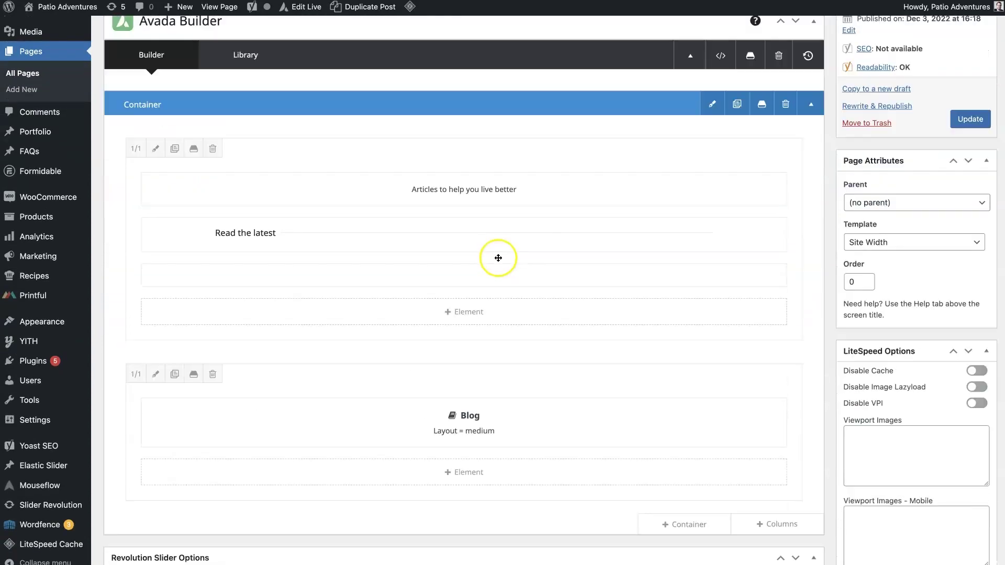
pyautogui.scroll(-1, 499, 258)
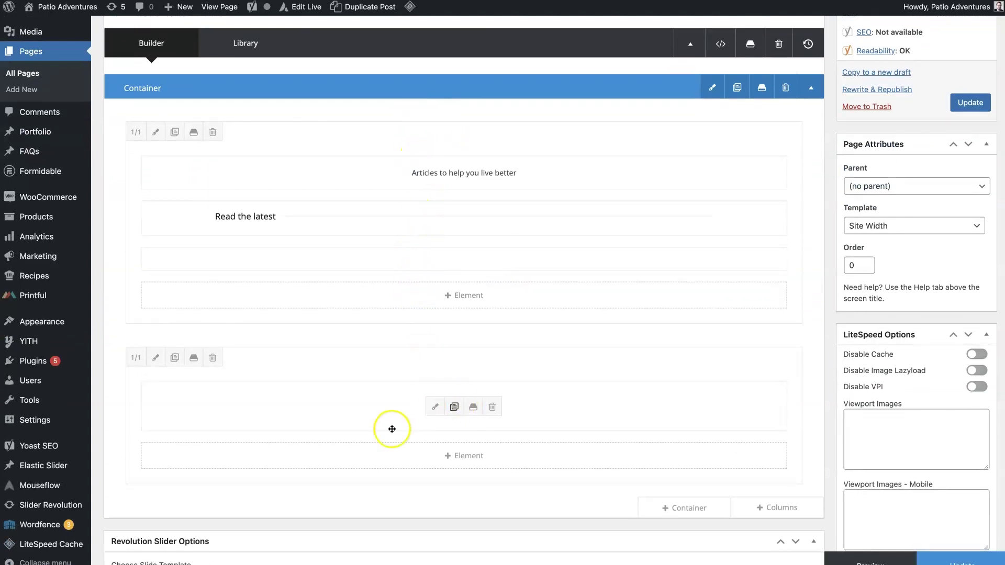
pyautogui.scroll(-3, 392, 429)
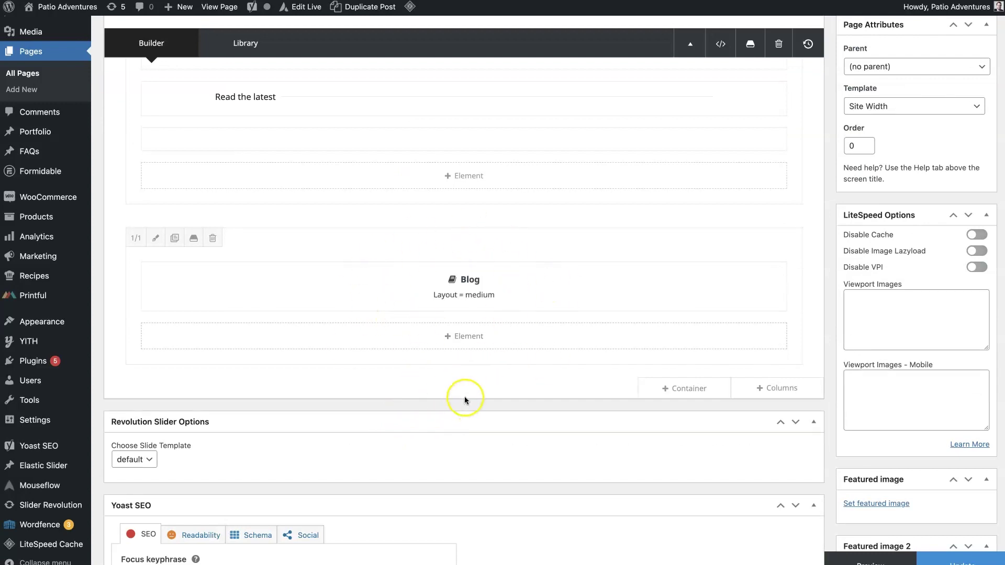
# - Search the element picker for 'blog' and review the Blog element's settings
pyautogui.click(463, 336)
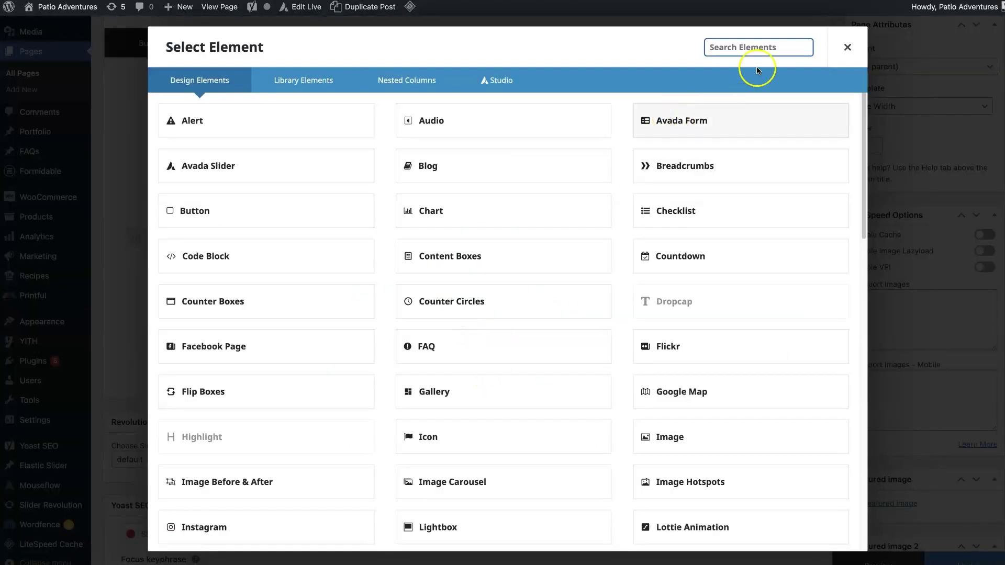
pyautogui.click(765, 48)
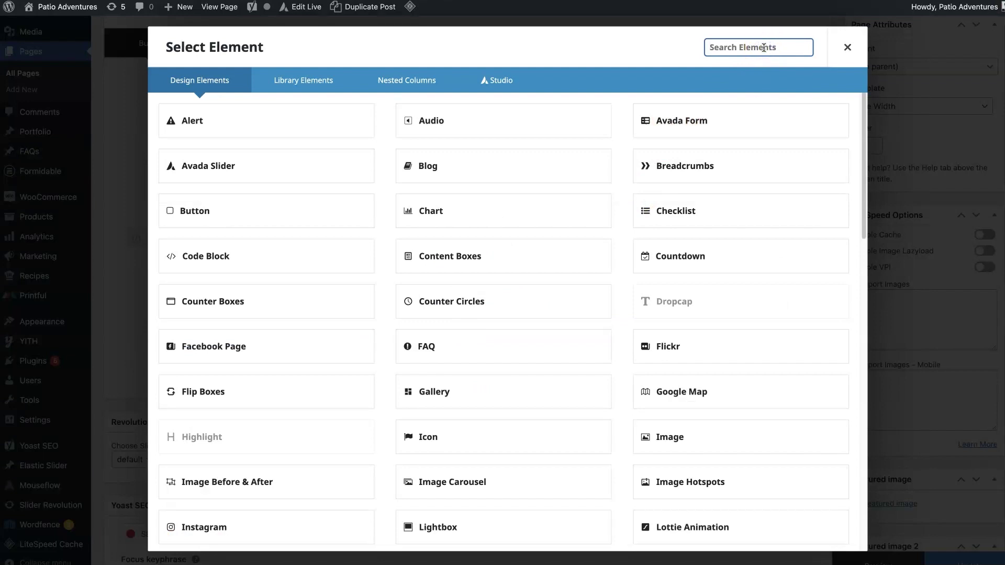
pyautogui.click(847, 47)
pyautogui.click(444, 340)
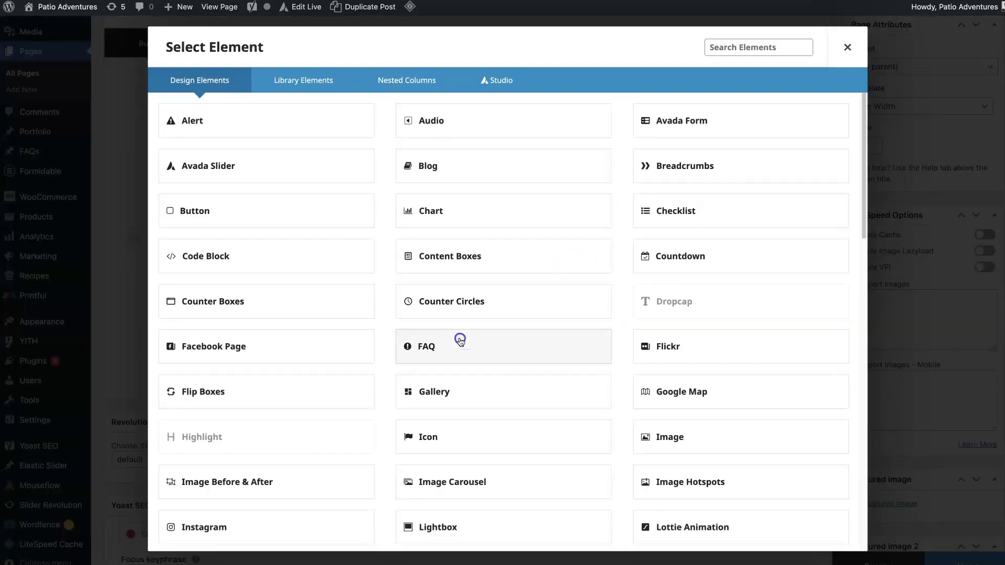
pyautogui.click(739, 50)
pyautogui.write('b')
pyautogui.write('log')
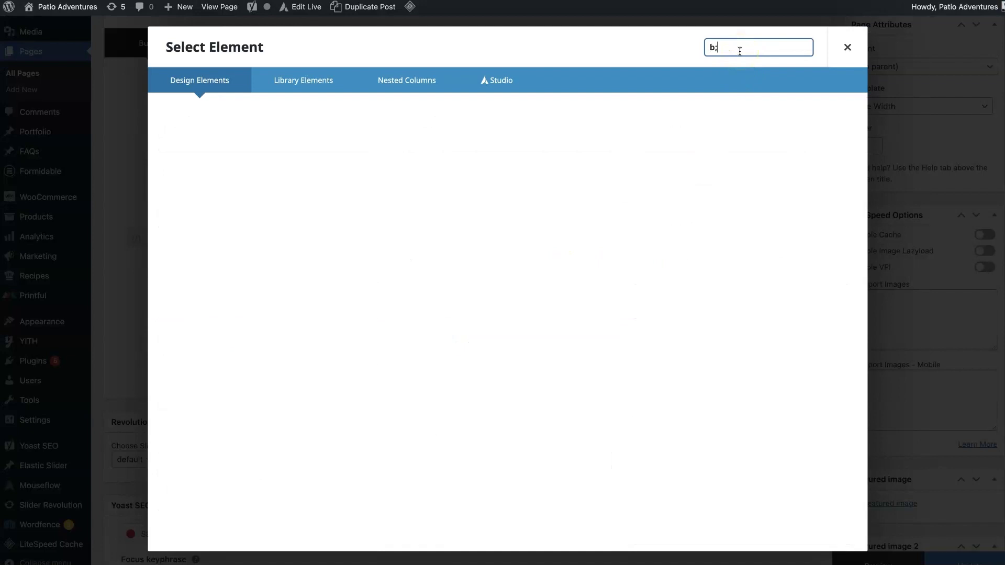
pyautogui.click(289, 128)
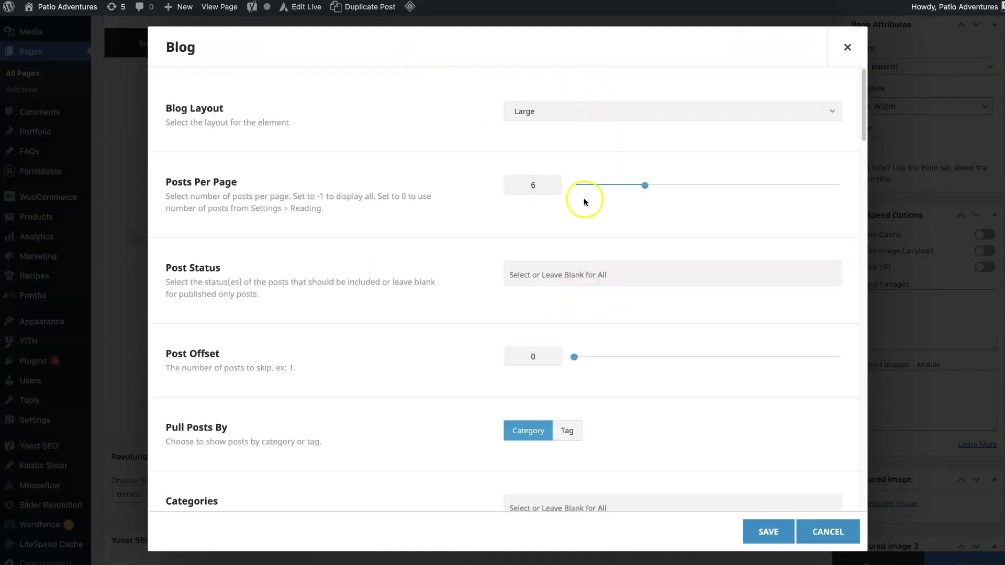
pyautogui.scroll(-15, 579, 251)
pyautogui.scroll(15, 581, 250)
# - Try the Grid layout on the existing Blog element, then cancel the change
pyautogui.click(845, 48)
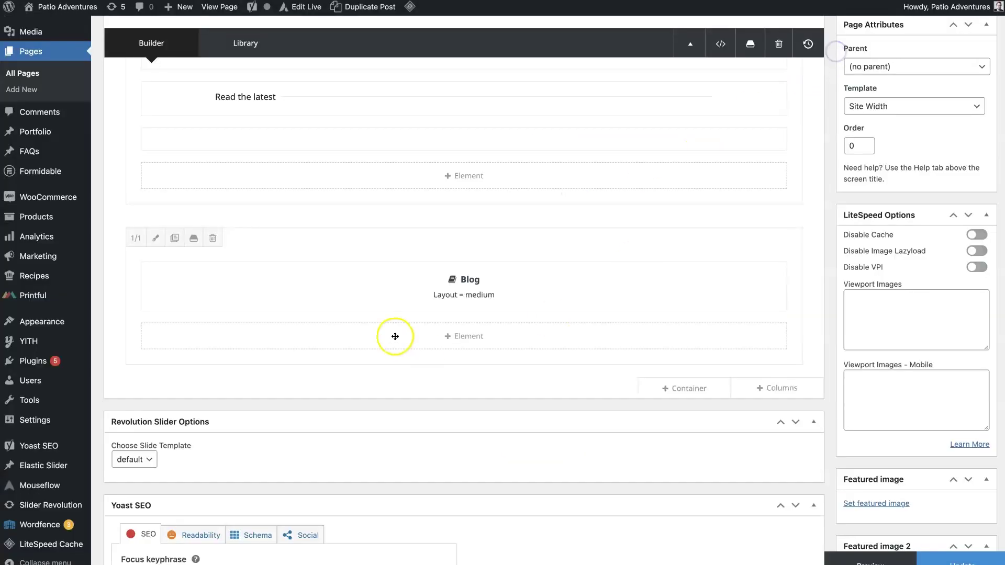
pyautogui.click(436, 289)
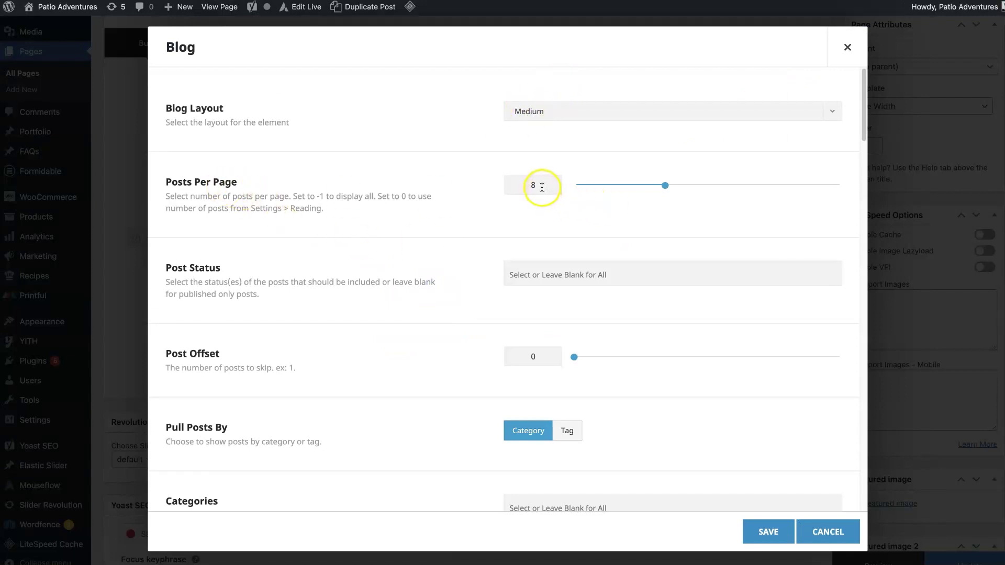
pyautogui.moveTo(538, 184); pyautogui.dragTo(526, 187)
pyautogui.click(544, 111)
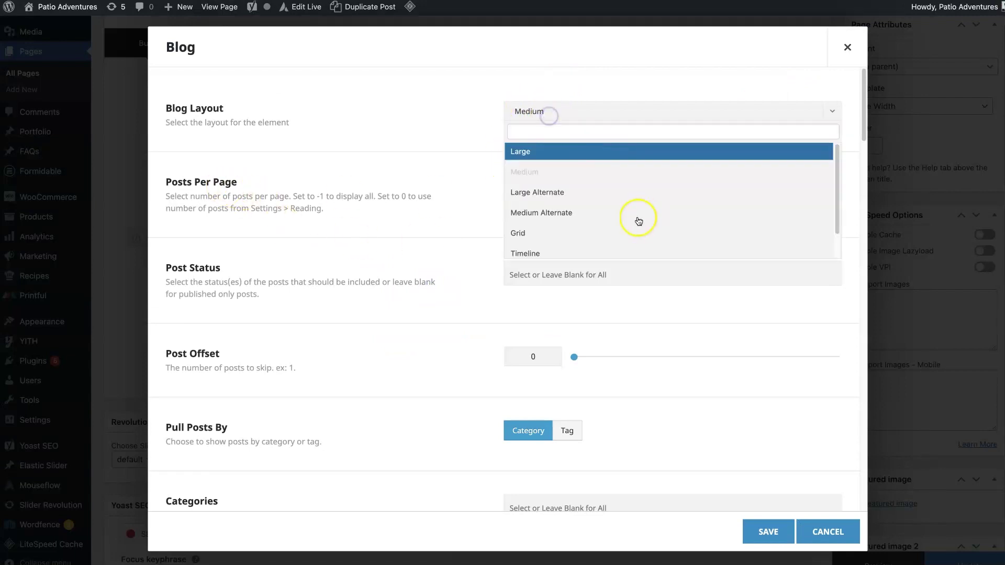
pyautogui.click(604, 220)
pyautogui.click(412, 115)
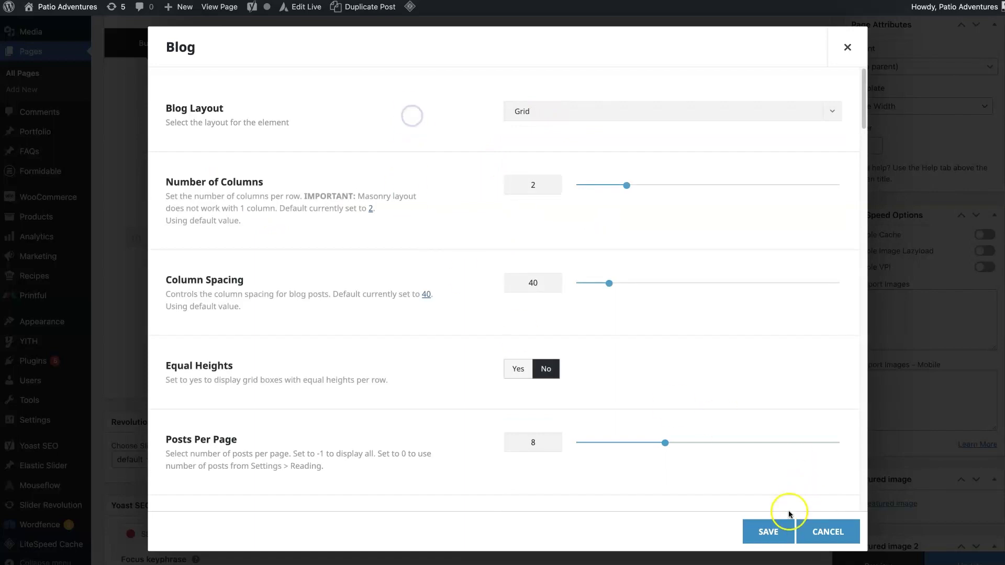
pyautogui.click(833, 531)
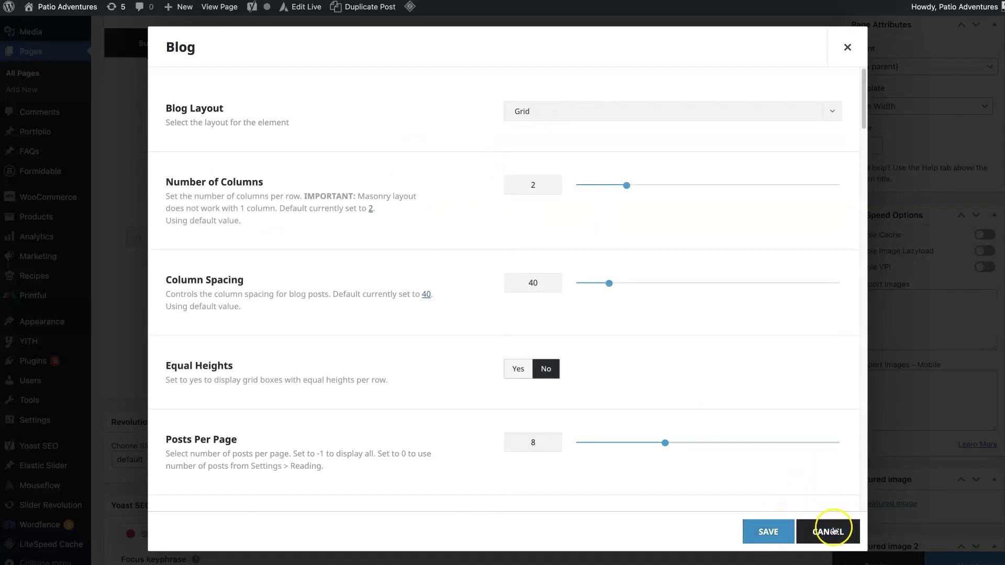
# - Reopen the Blog element's settings and keep Blog Layout on Medium with 8 posts per page
pyautogui.click(432, 289)
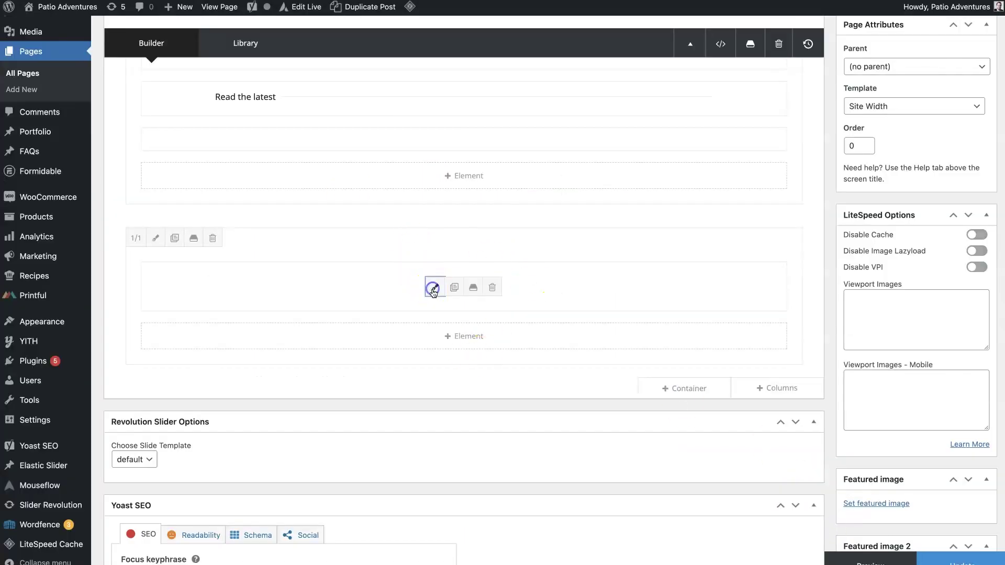
pyautogui.click(456, 112)
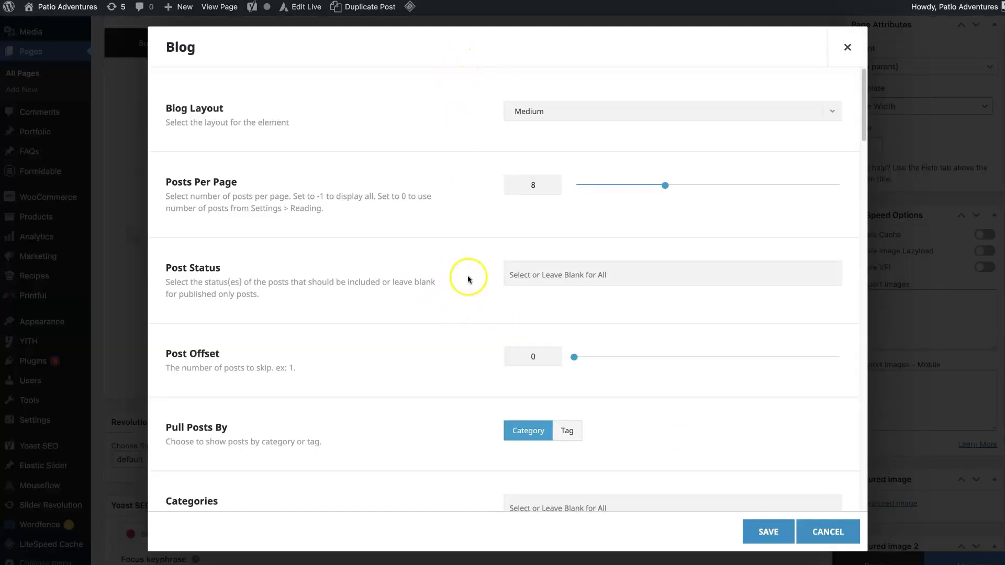
pyautogui.click(560, 107)
pyautogui.scroll(-1, 557, 199)
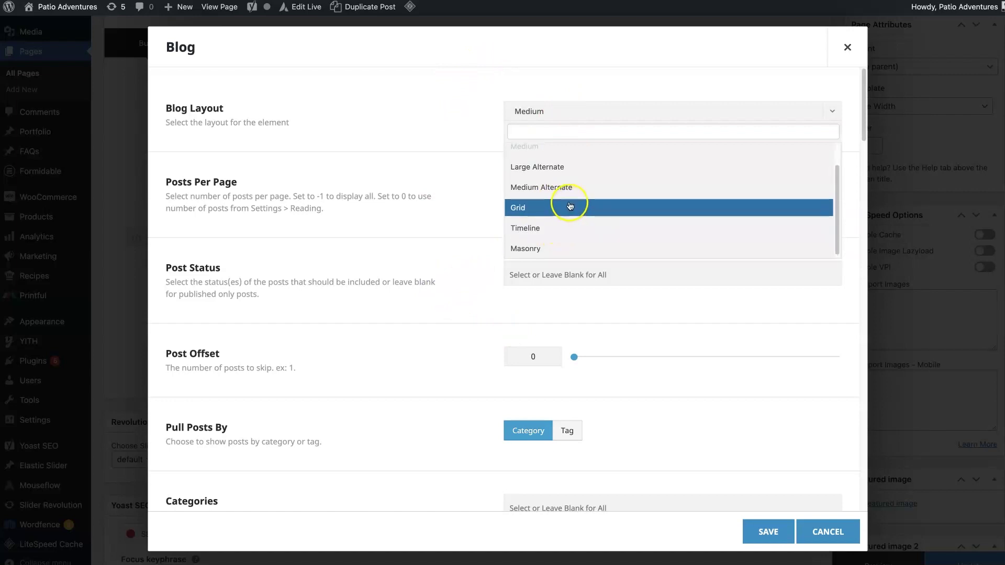
pyautogui.scroll(1, 570, 205)
pyautogui.click(458, 108)
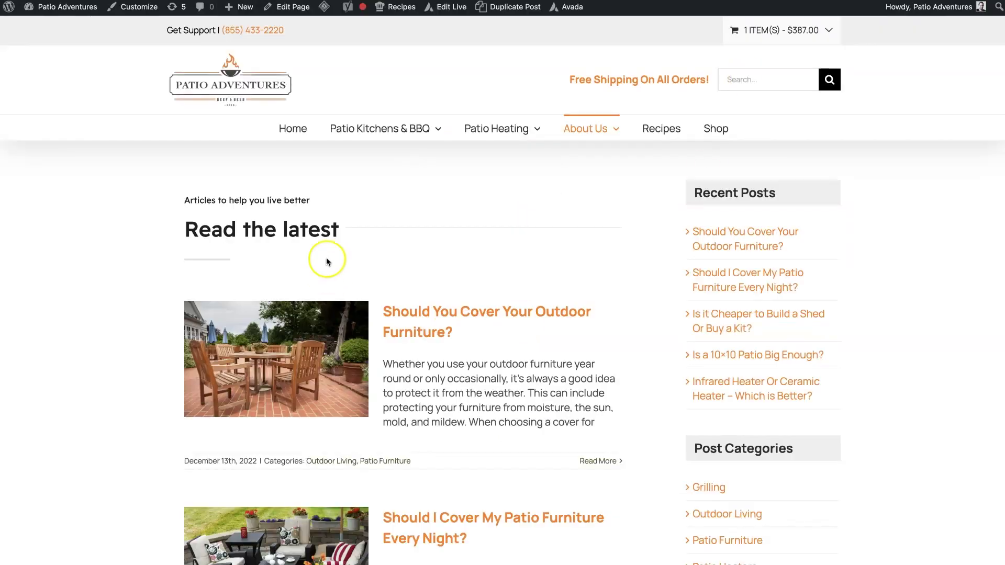
# - Scroll the live Blog page to review its post excerpts and sidebar, then return to the top
pyautogui.scroll(-3, 325, 257)
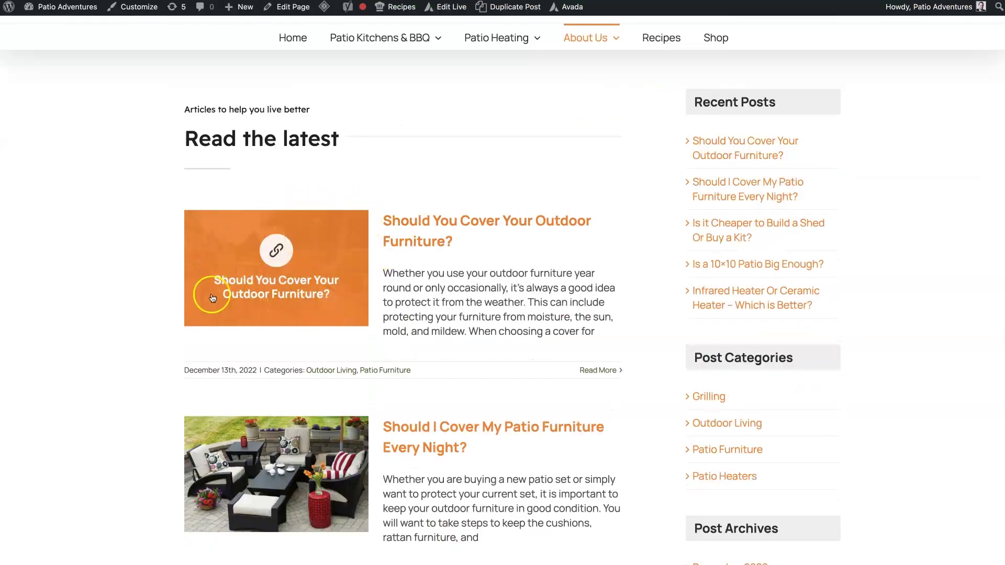
pyautogui.scroll(-1, 246, 225)
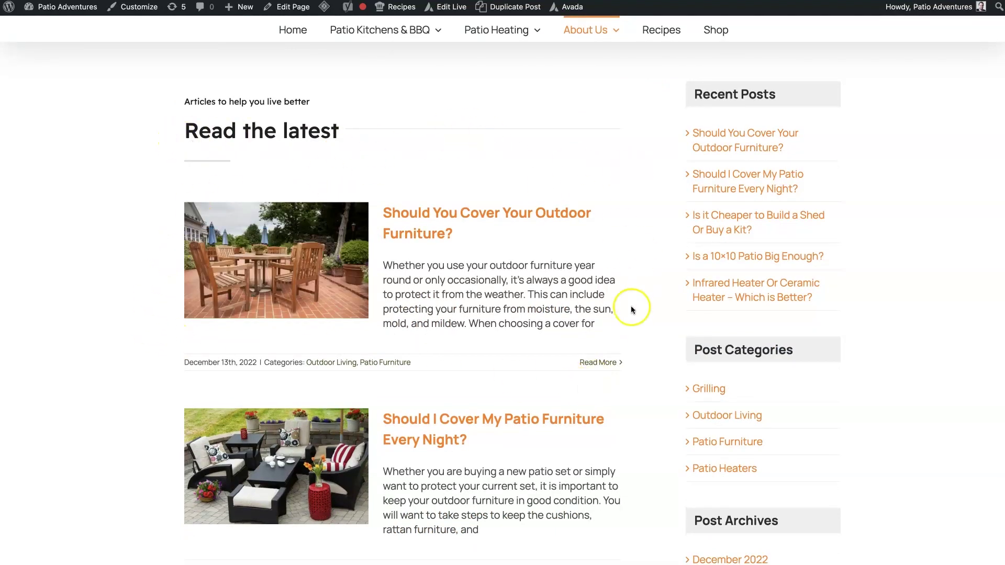
pyautogui.scroll(-2, 631, 314)
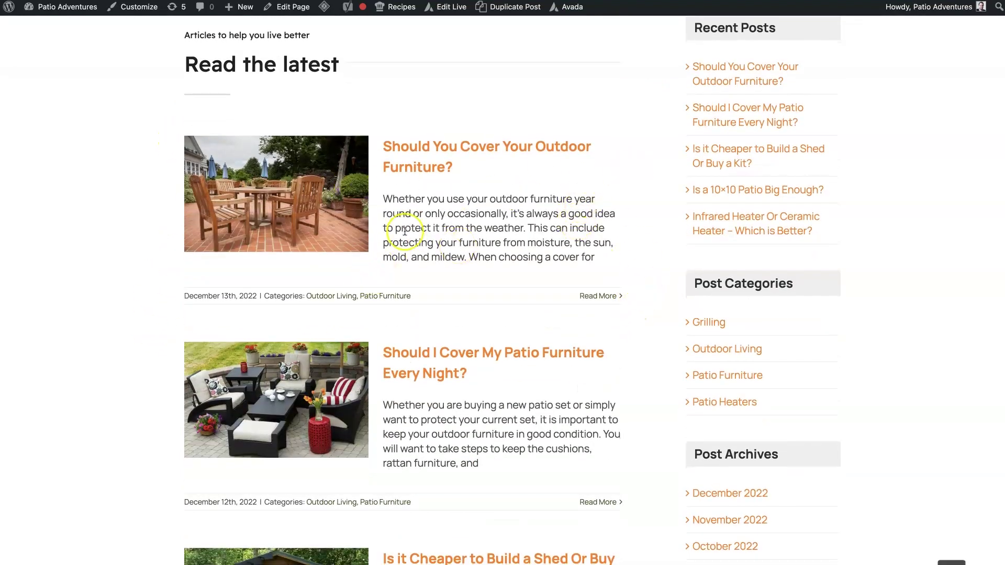
pyautogui.scroll(1, 438, 264)
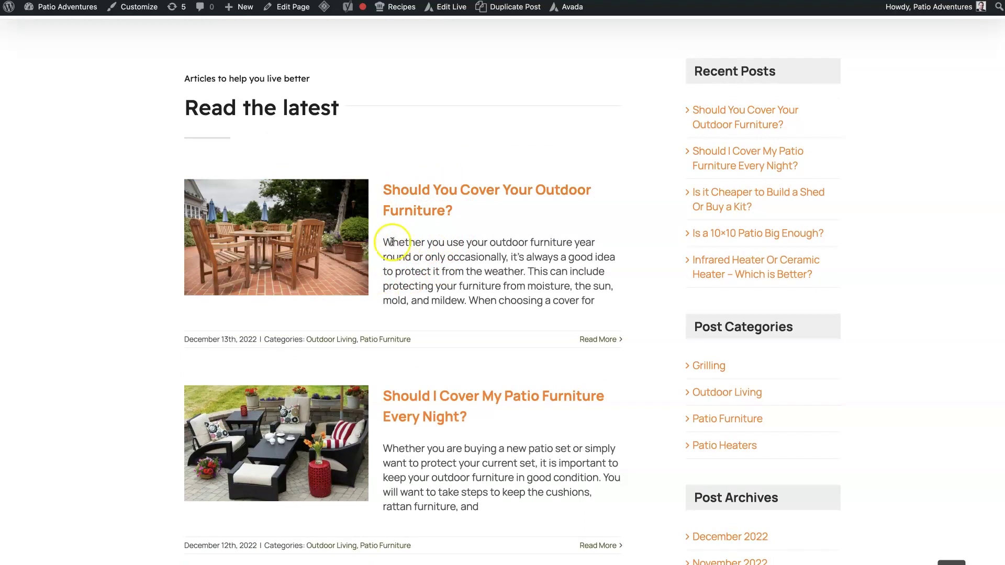
pyautogui.moveTo(386, 241); pyautogui.dragTo(599, 302)
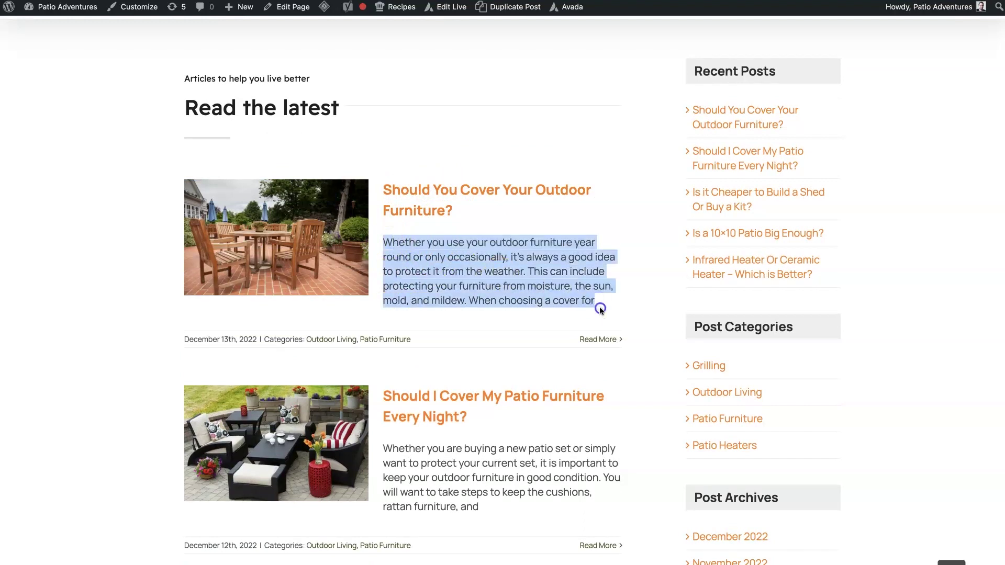
pyautogui.click(599, 310)
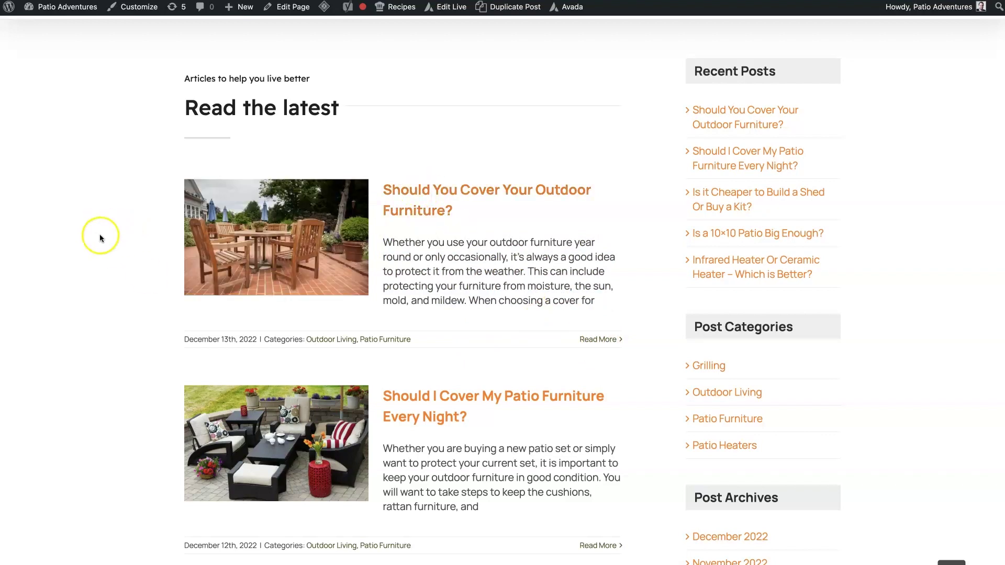
pyautogui.scroll(3, 96, 233)
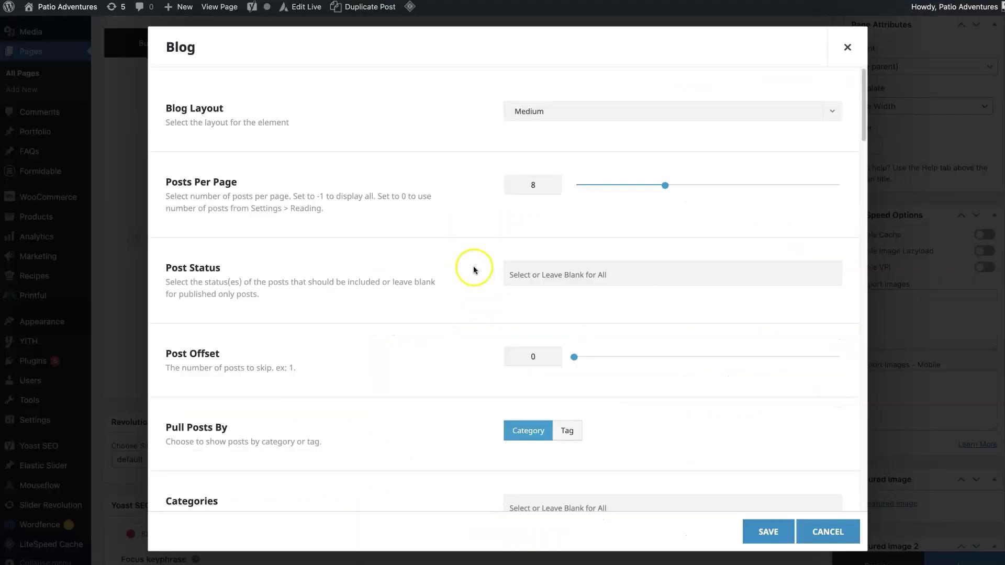
pyautogui.scroll(-4, 474, 269)
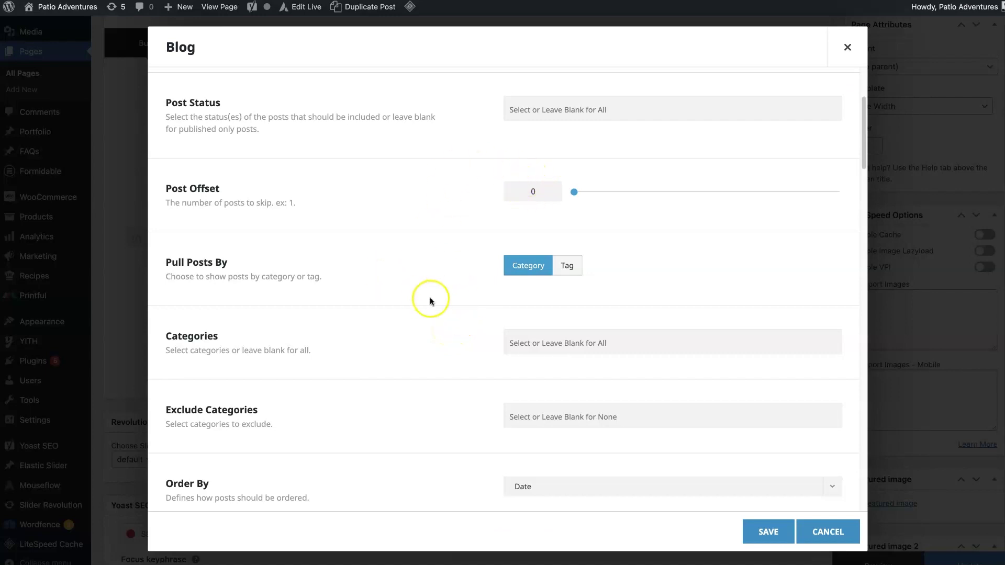
# - Reopen the Blog element's settings and check the post categories without selecting any
pyautogui.scroll(-1, 440, 298)
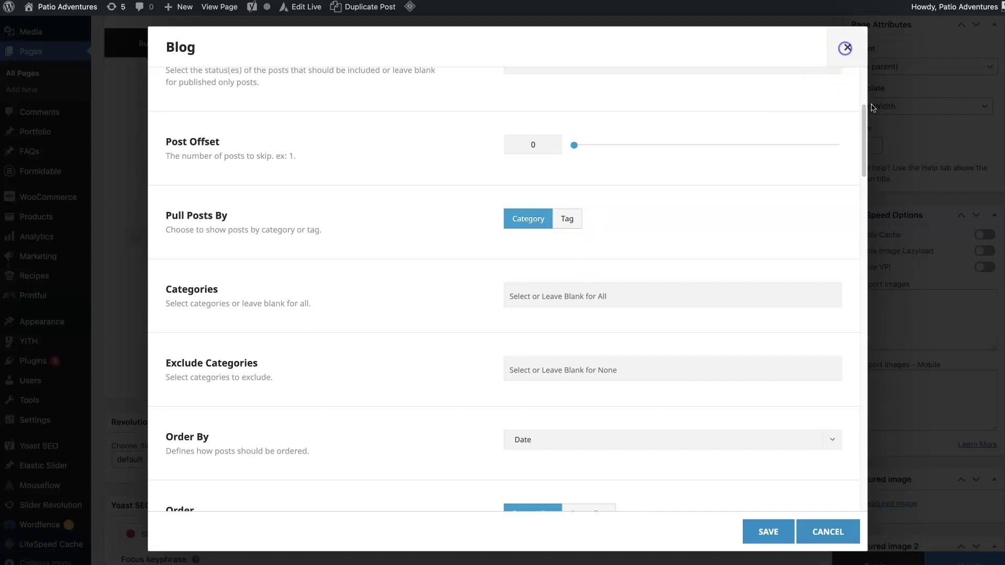
pyautogui.click(847, 47)
pyautogui.moveTo(492, 307)
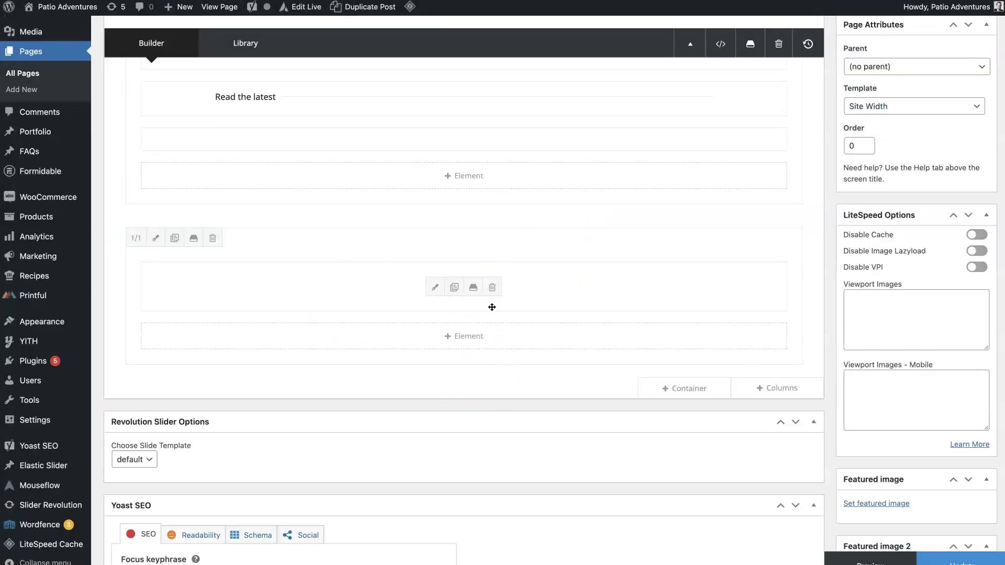
pyautogui.scroll(-1, 492, 308)
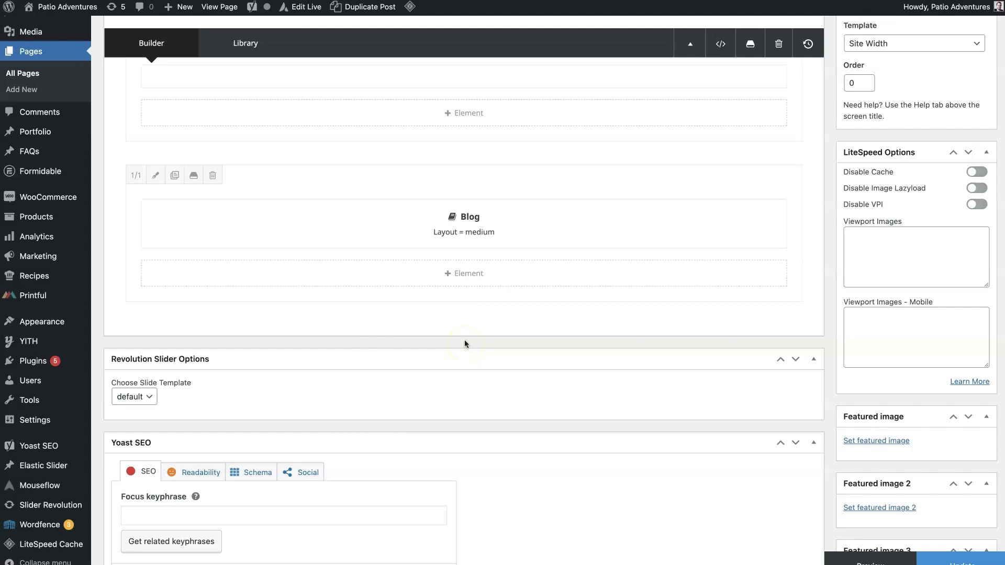
pyautogui.moveTo(464, 246)
pyautogui.click(438, 224)
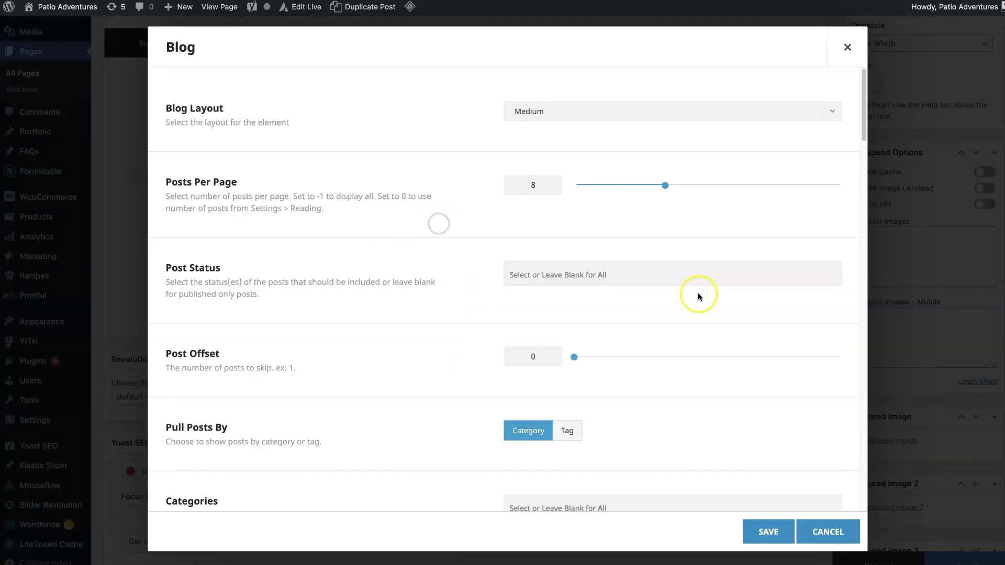
pyautogui.scroll(-4, 681, 283)
pyautogui.click(553, 321)
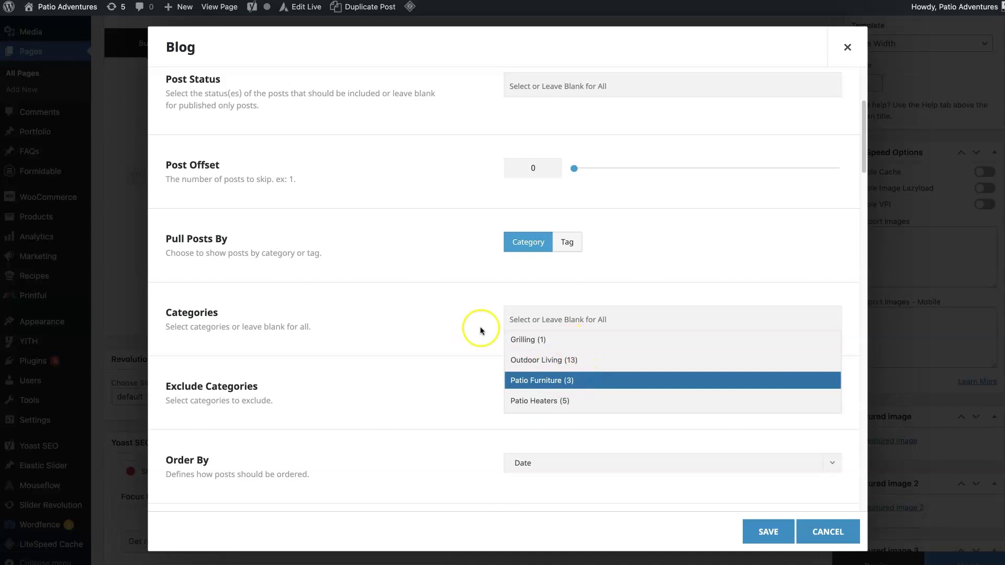
pyautogui.click(464, 271)
# - Check the Order By options and leave posts ordered by Date
pyautogui.scroll(-2, 441, 281)
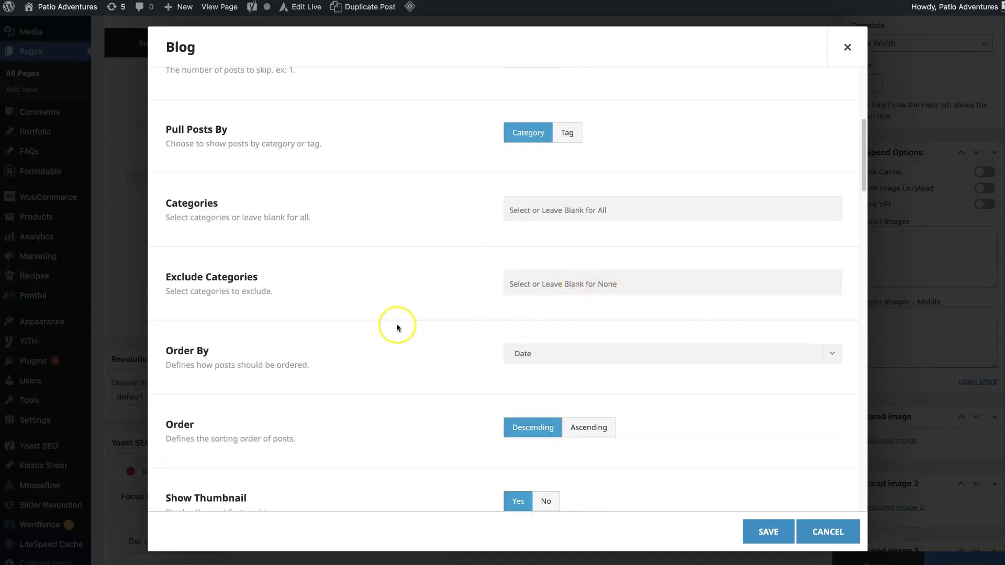
pyautogui.scroll(-1, 396, 323)
pyautogui.click(554, 283)
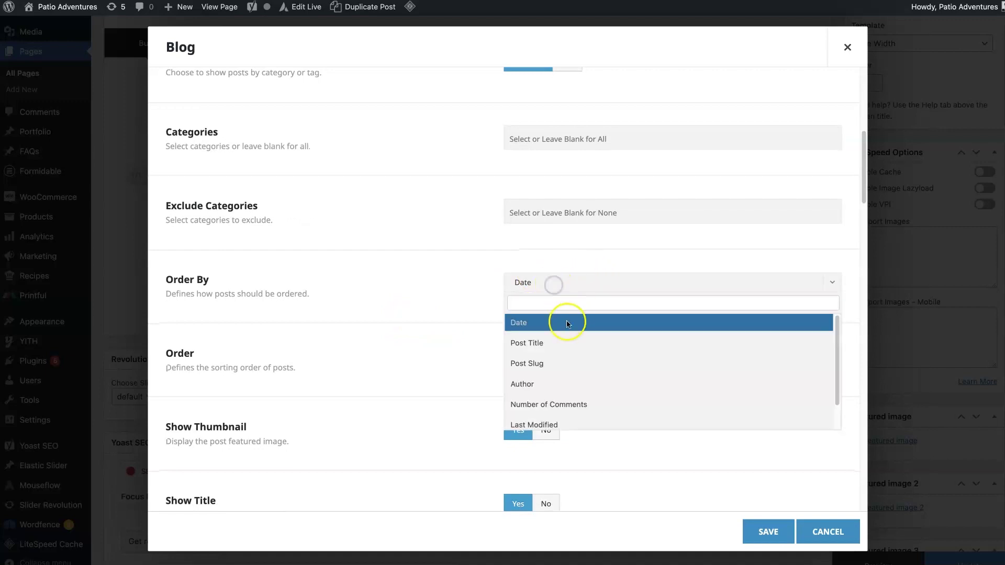
pyautogui.scroll(-1, 534, 369)
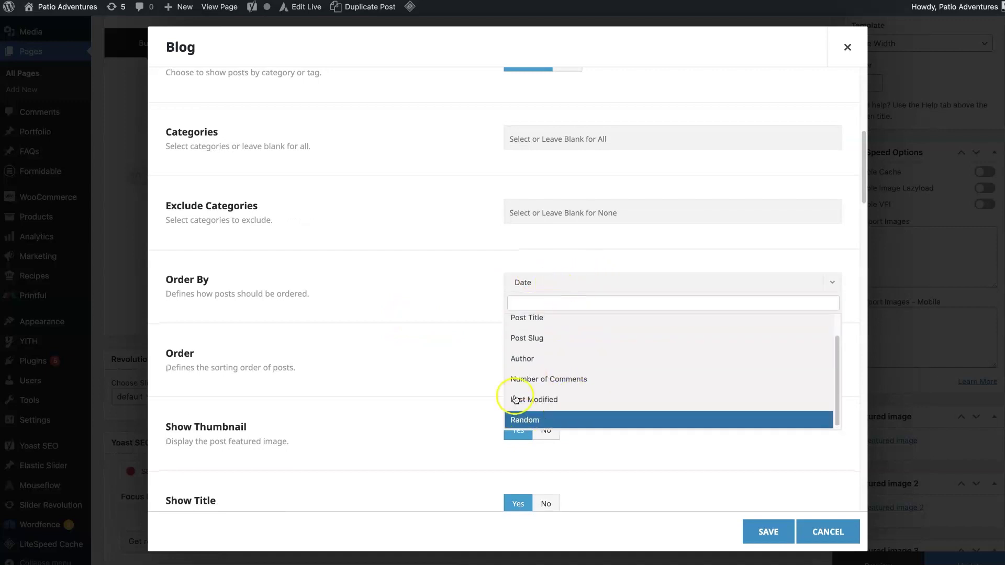
pyautogui.click(401, 261)
# - Set the Blog element's post Title Size to H3
pyautogui.scroll(-1, 431, 263)
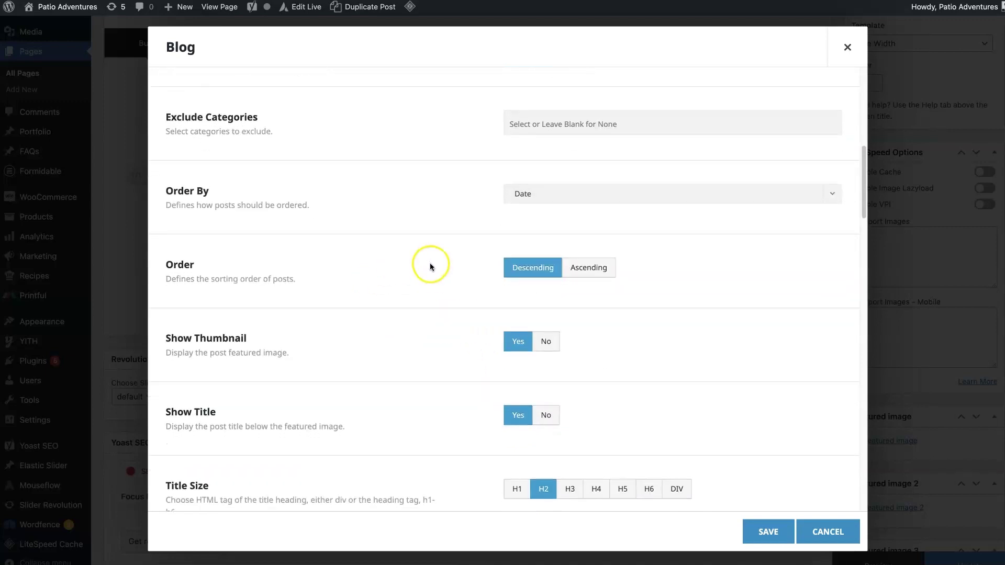
pyautogui.scroll(-2, 430, 263)
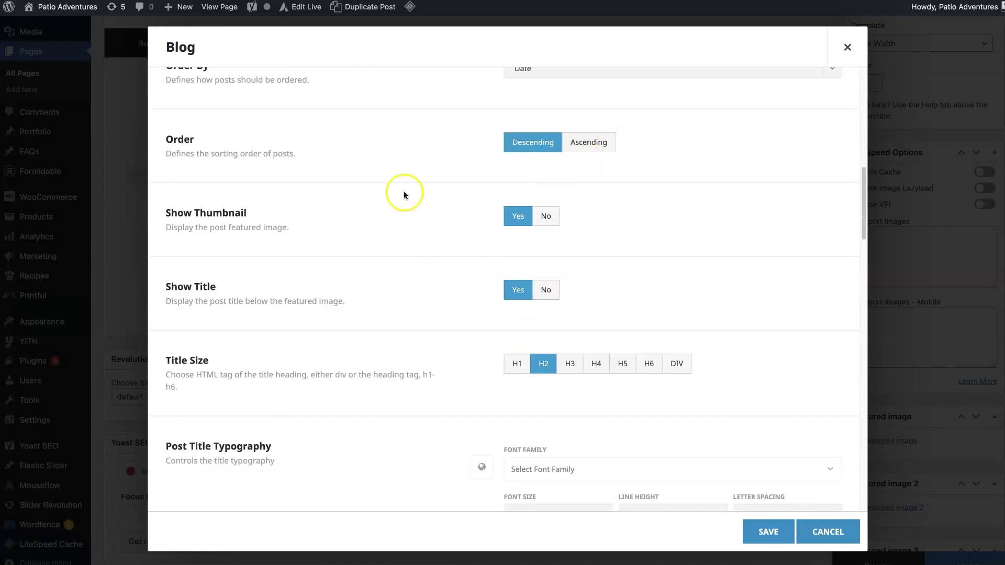
pyautogui.scroll(1, 406, 199)
pyautogui.scroll(1, 534, 130)
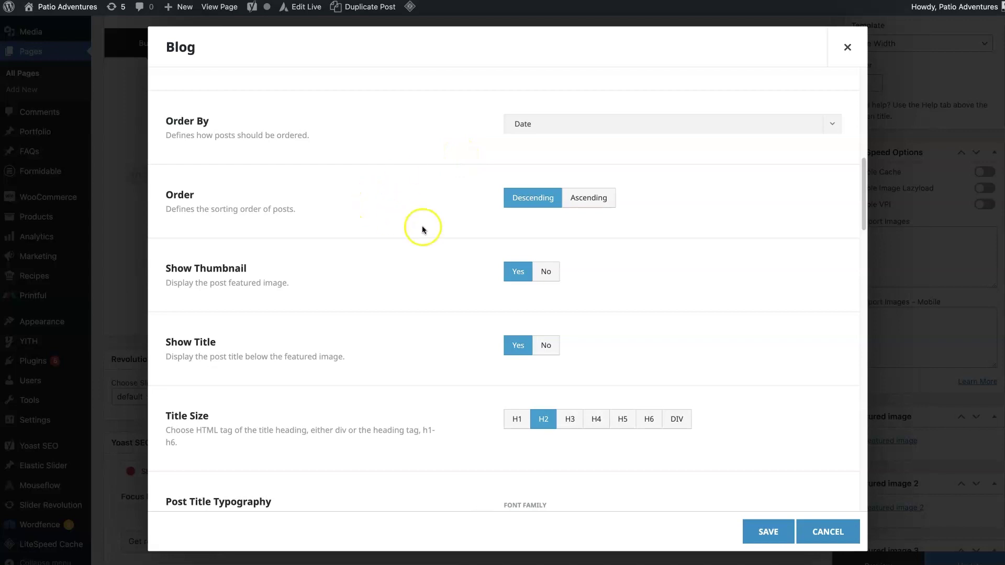
pyautogui.scroll(2, 422, 226)
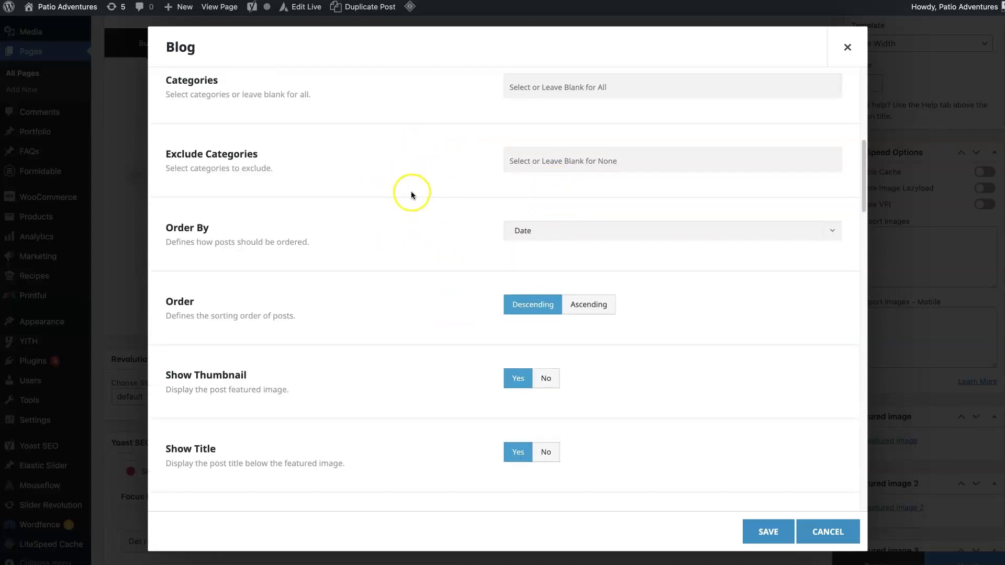
pyautogui.scroll(-4, 412, 195)
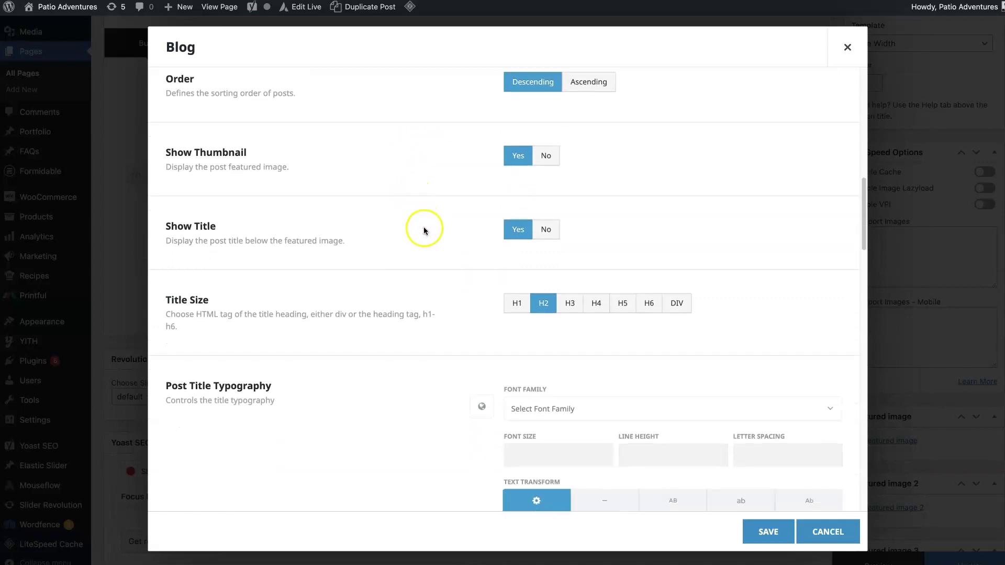
pyautogui.scroll(-3, 342, 279)
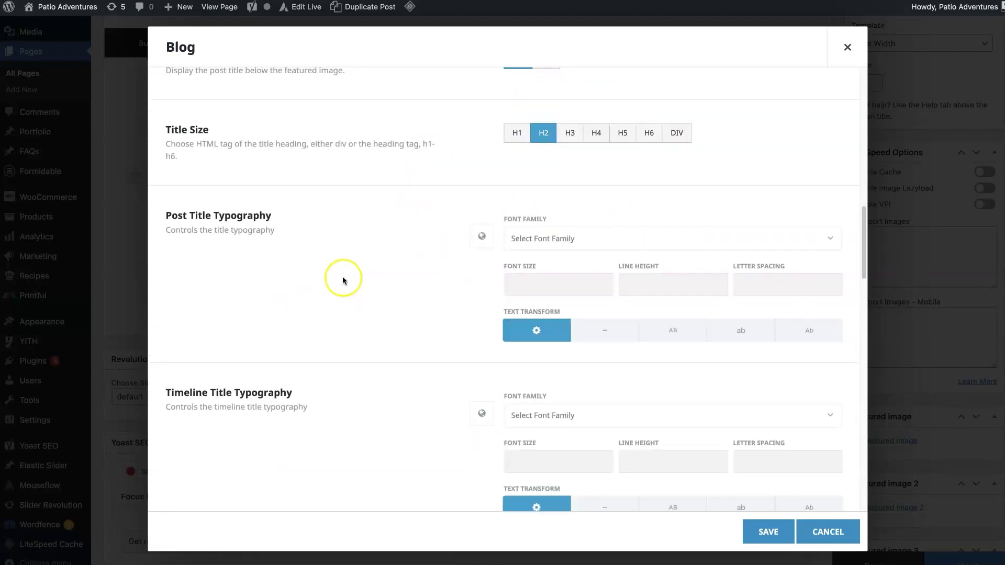
pyautogui.click(573, 137)
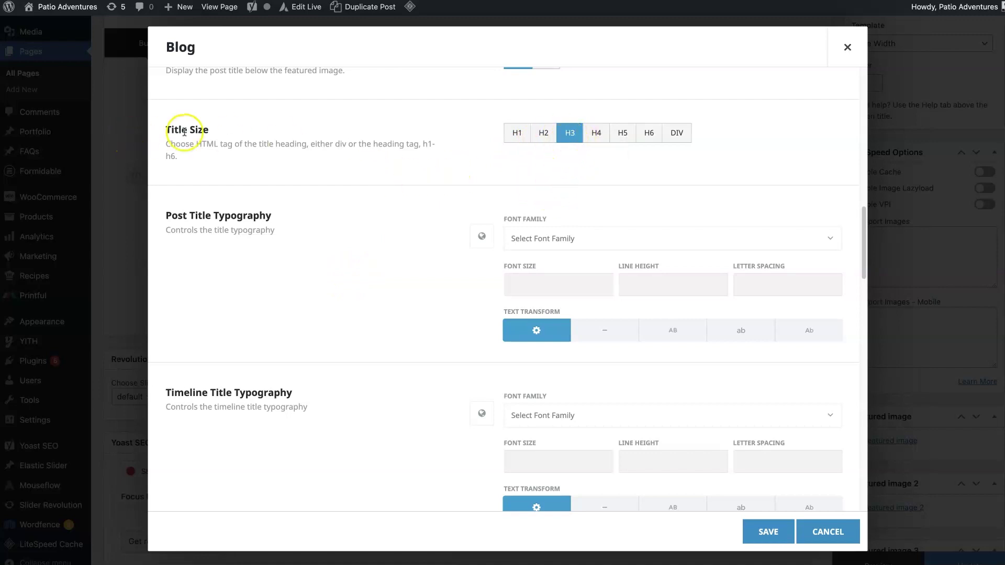
pyautogui.moveTo(208, 130); pyautogui.dragTo(152, 127)
pyautogui.click(298, 136)
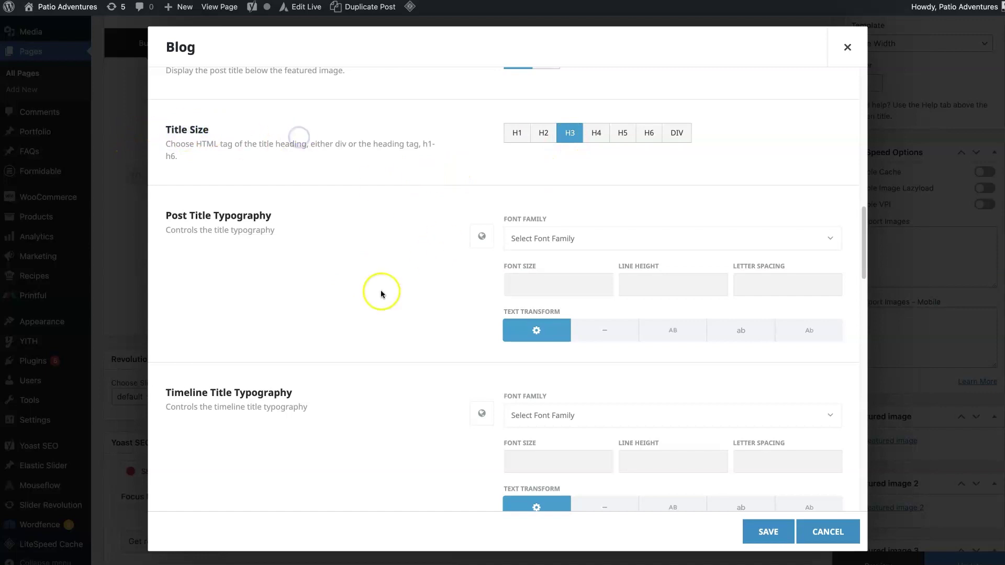
pyautogui.scroll(-1, 381, 290)
pyautogui.scroll(-1, 412, 276)
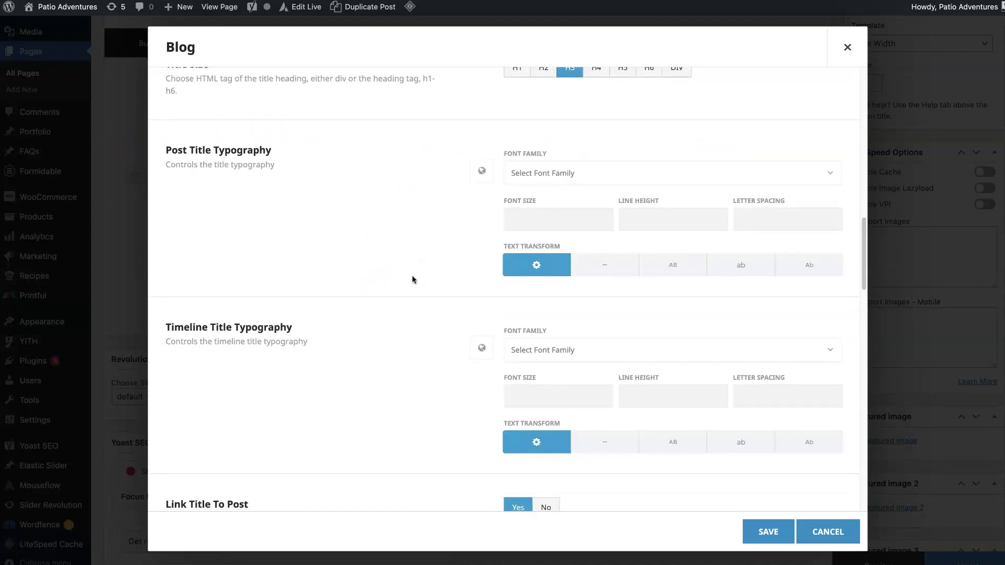
pyautogui.scroll(-3, 490, 351)
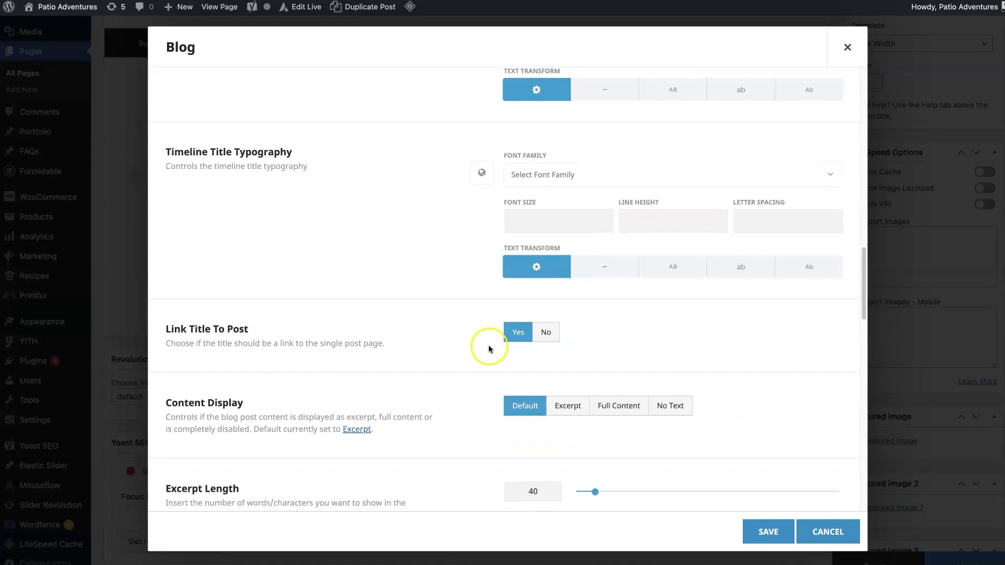
pyautogui.scroll(-3, 488, 344)
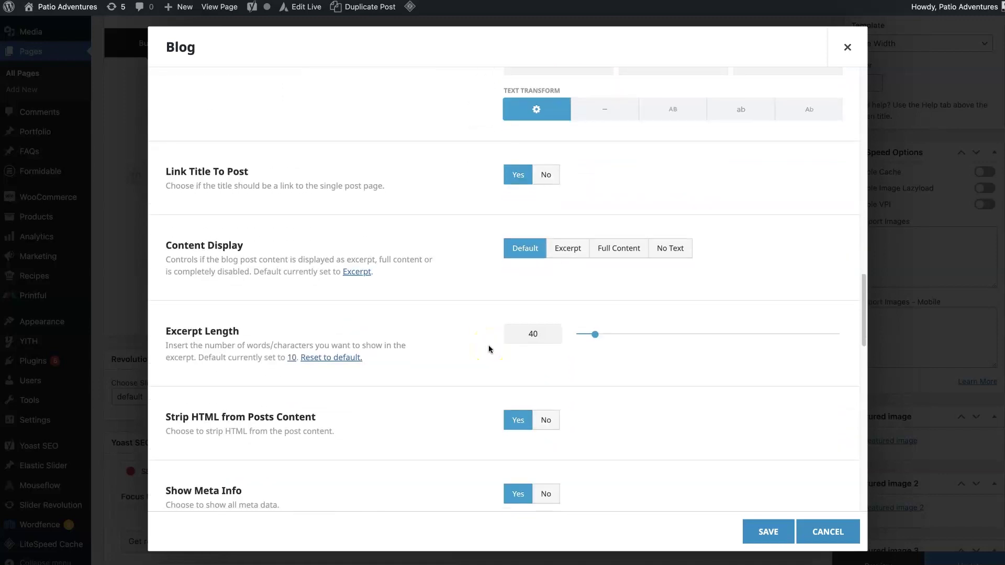
pyautogui.scroll(-10, 488, 344)
# - Save the Blog element's settings with the H3 title size
pyautogui.click(748, 530)
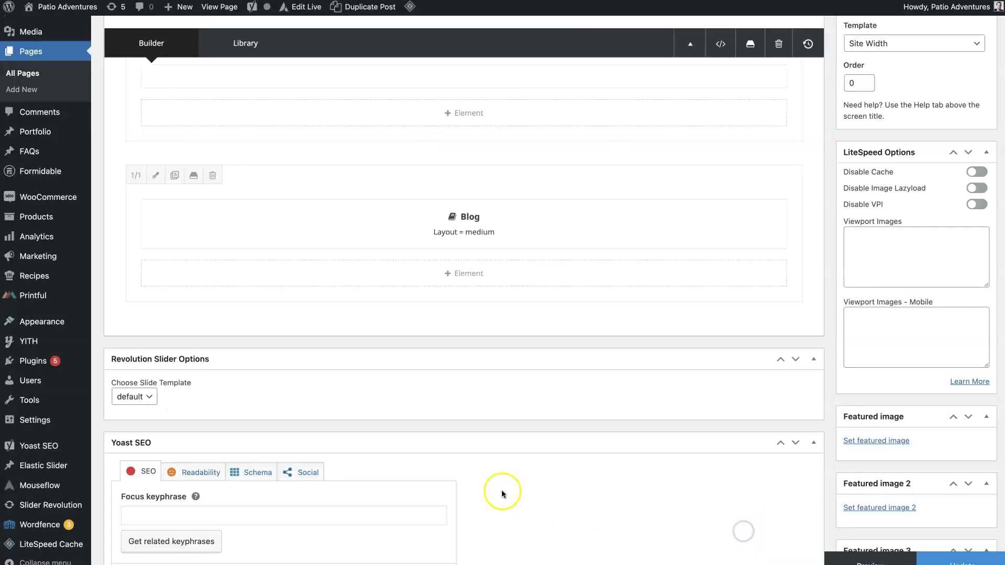
pyautogui.scroll(2, 619, 408)
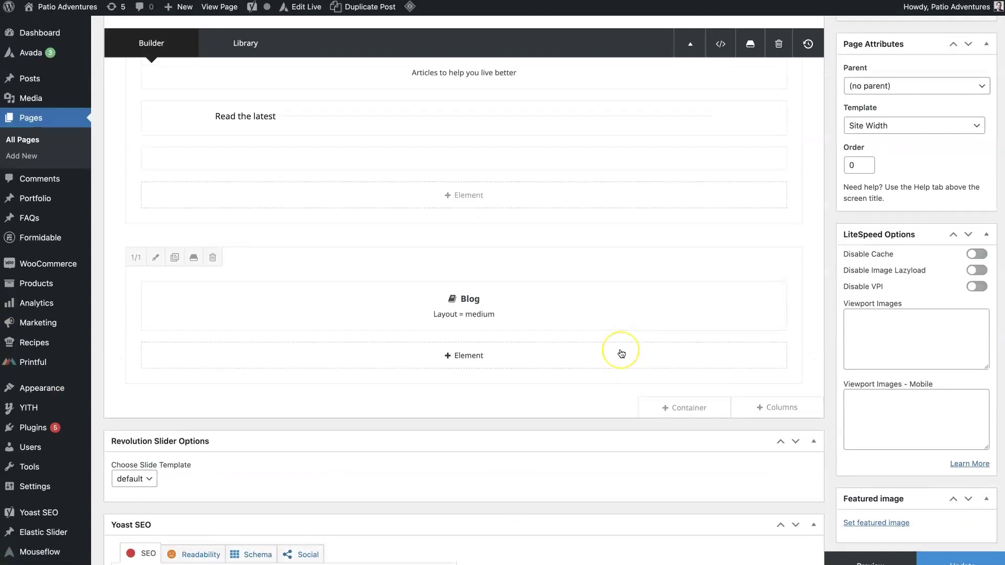
pyautogui.scroll(6, 621, 353)
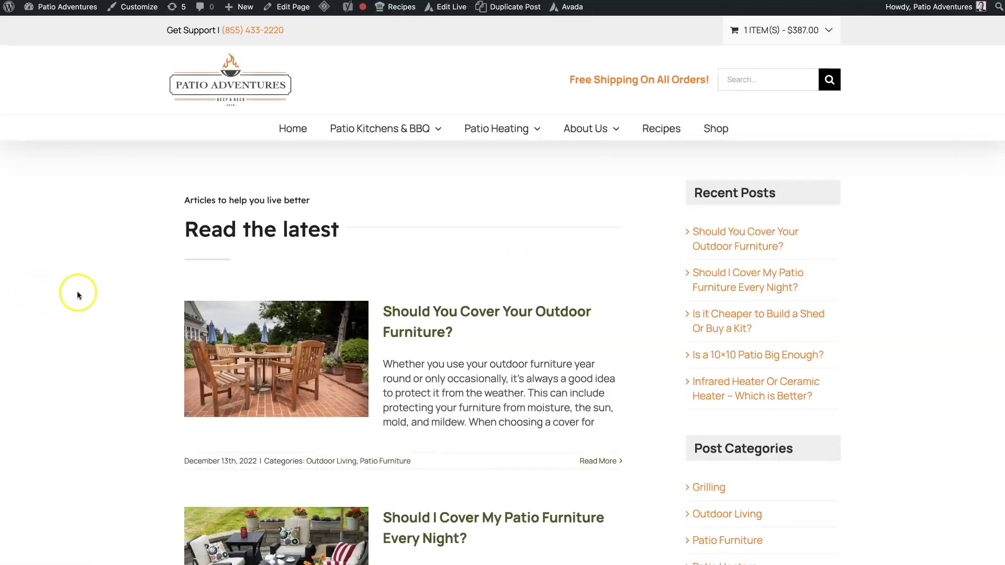
# - Scroll the live Blog page down to the pagination and back up
pyautogui.scroll(-15, 95, 292)
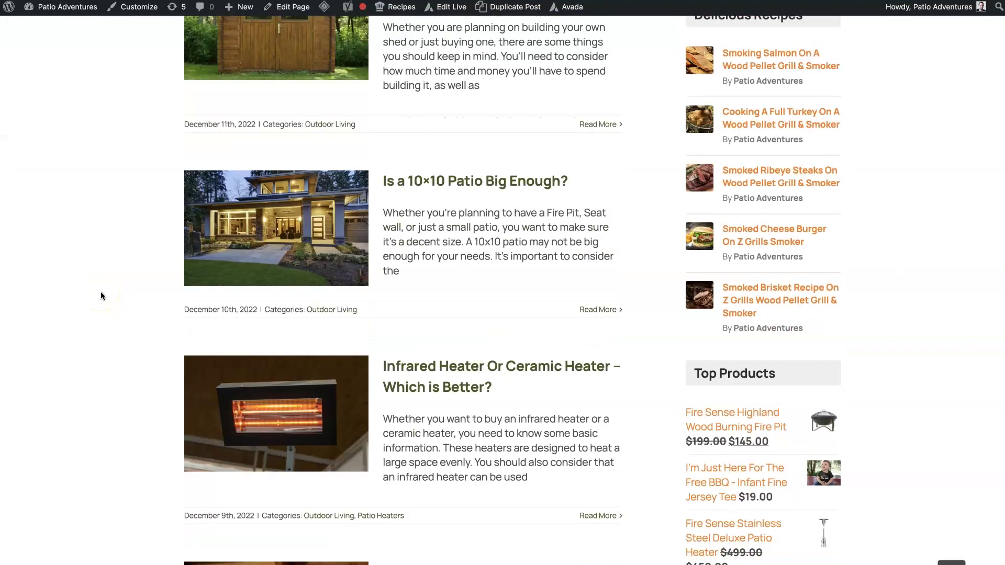
pyautogui.scroll(12, 101, 291)
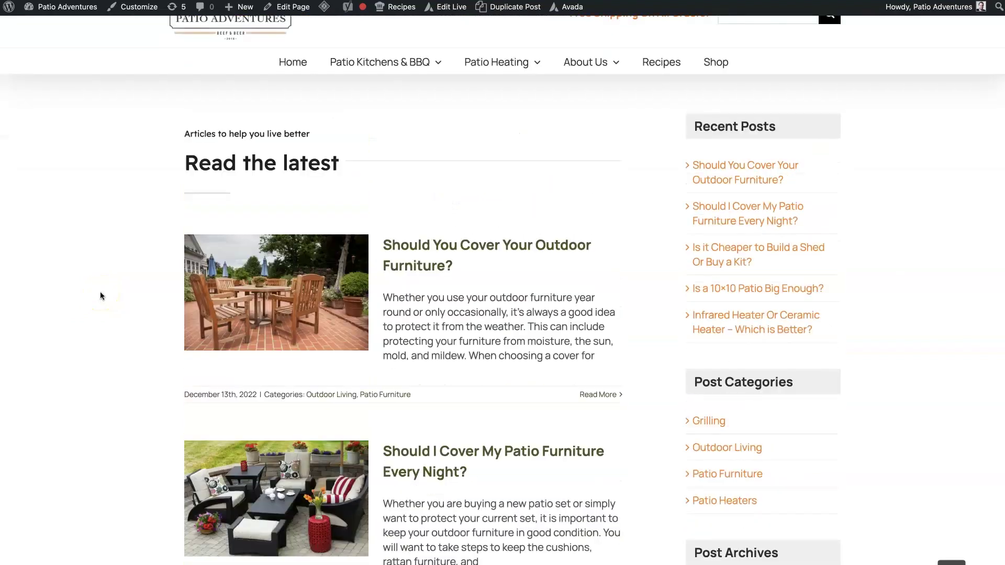
pyautogui.scroll(2, 101, 296)
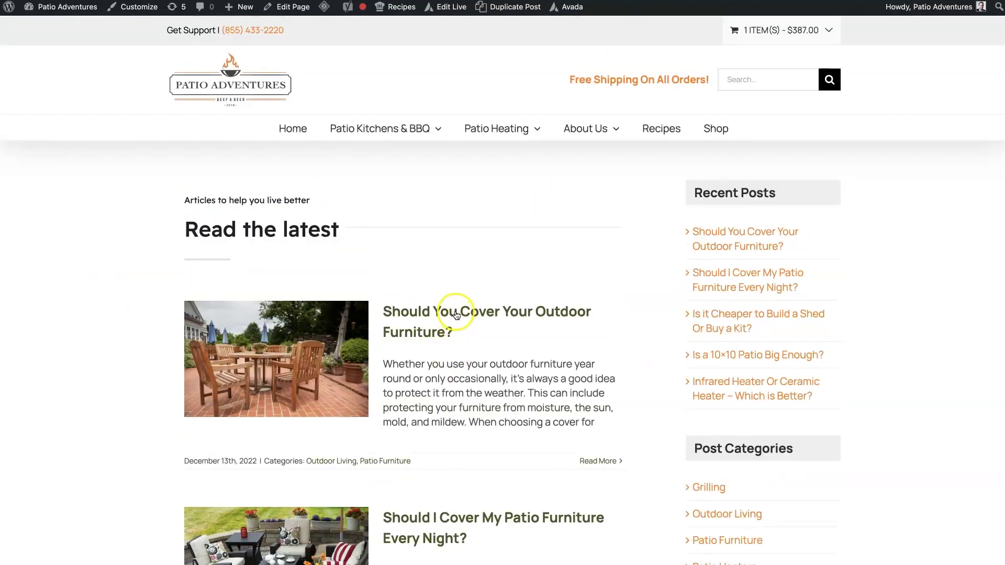
pyautogui.scroll(-11, 504, 318)
pyautogui.scroll(-4, 504, 318)
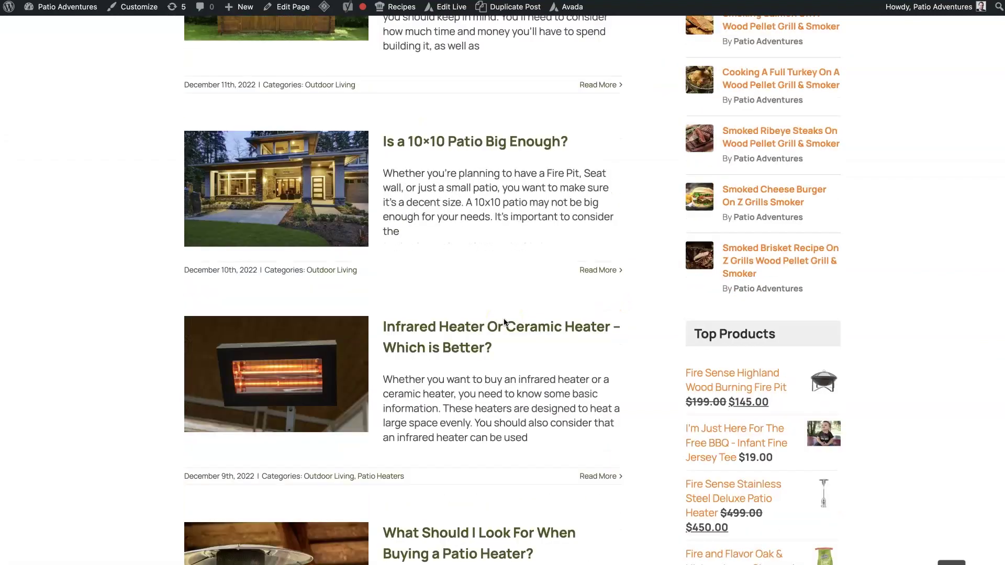
pyautogui.scroll(-12, 504, 321)
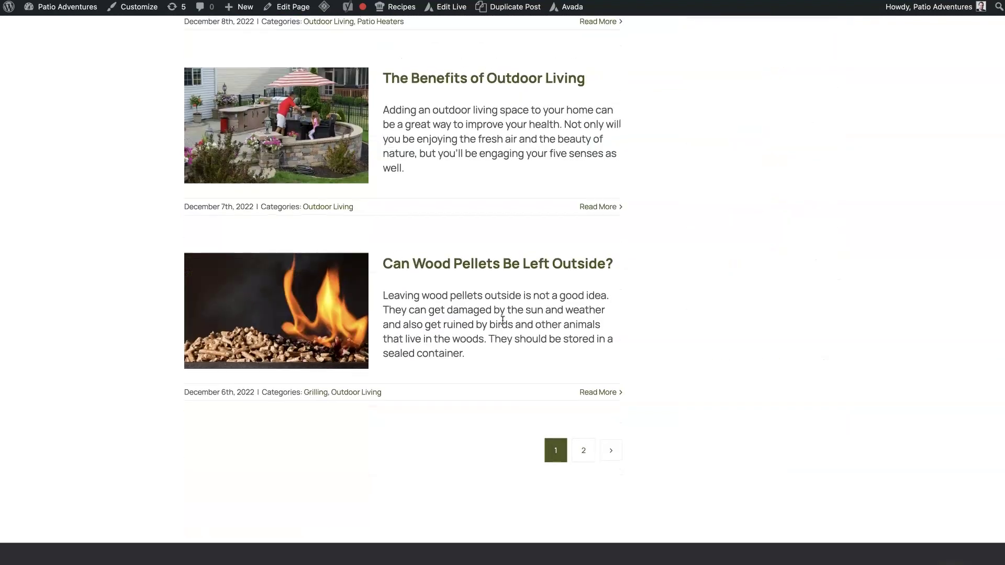
pyautogui.scroll(1, 503, 320)
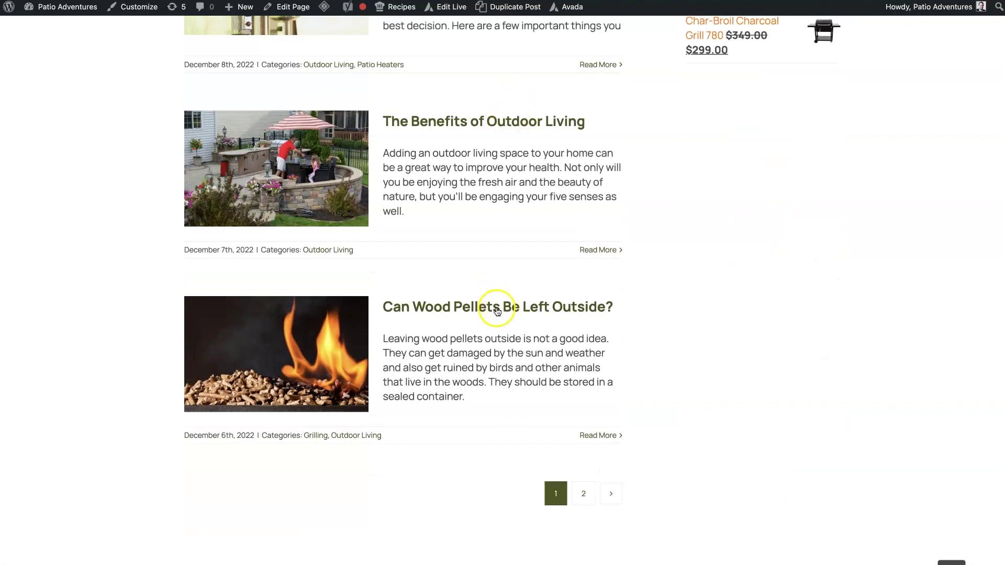
pyautogui.scroll(-2, 599, 376)
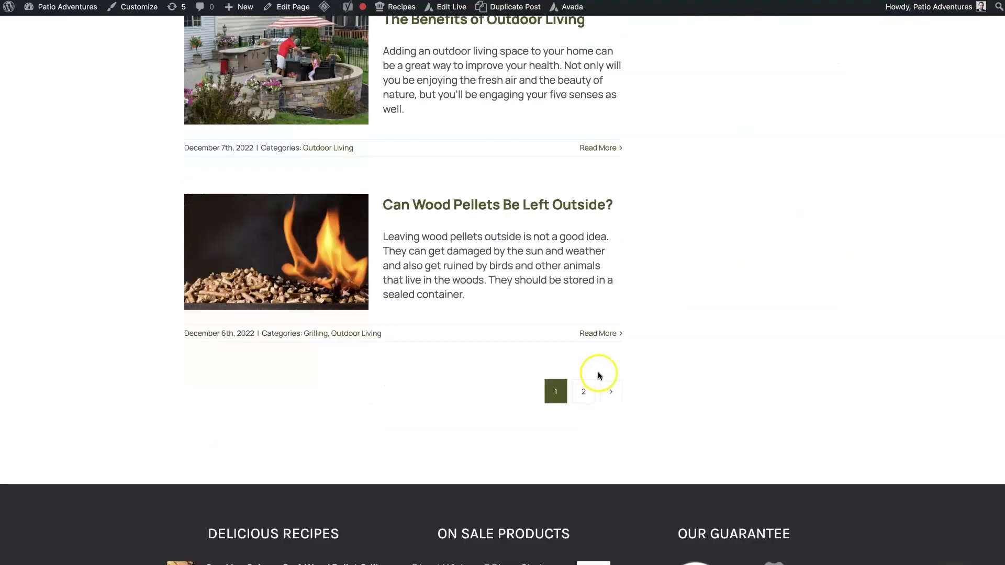
pyautogui.scroll(-2, 599, 376)
pyautogui.scroll(20, 597, 372)
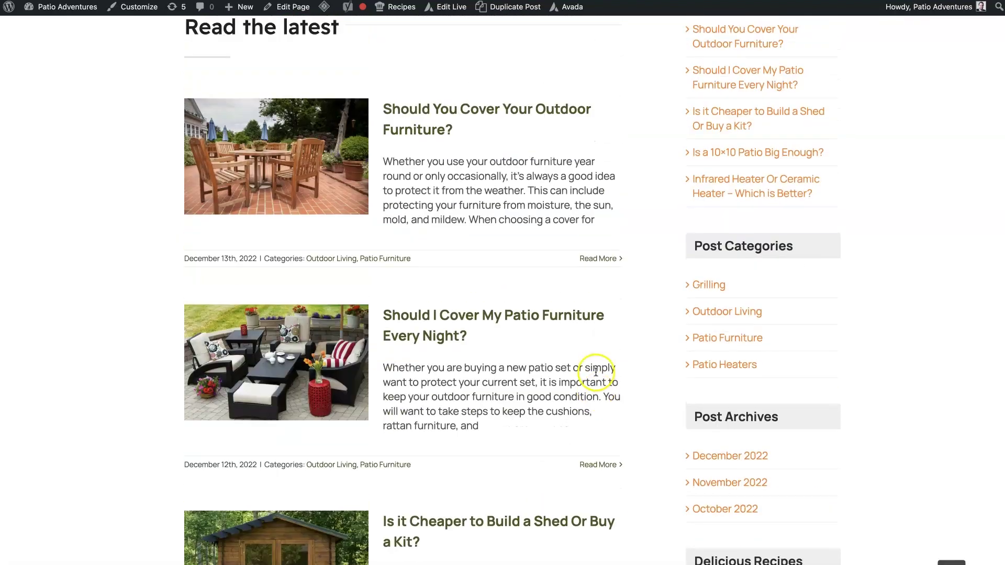
pyautogui.scroll(4, 596, 372)
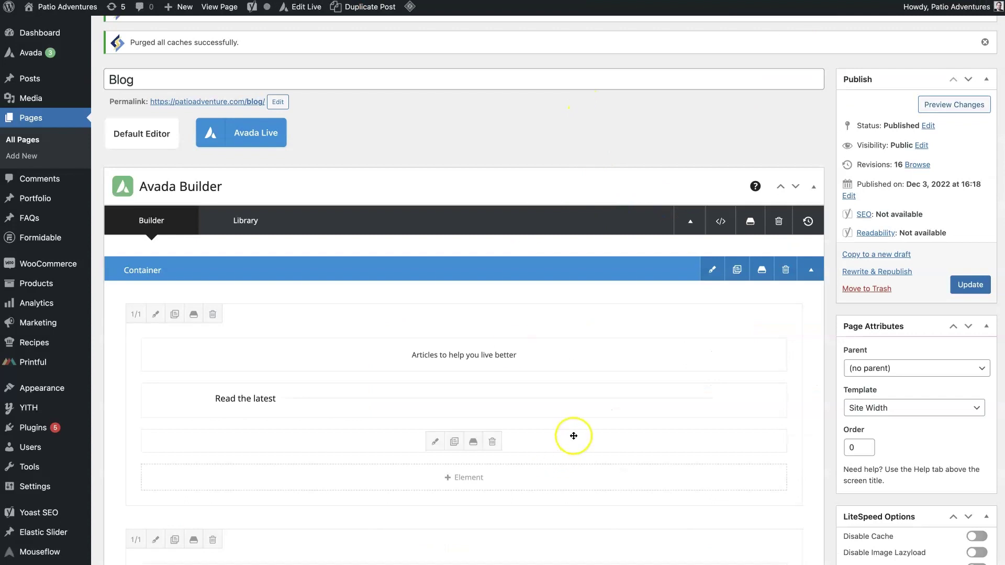
# - Show the Sidebars tab in Avada Page Options and check the Select Sidebar 1 setting
pyautogui.scroll(-3, 574, 431)
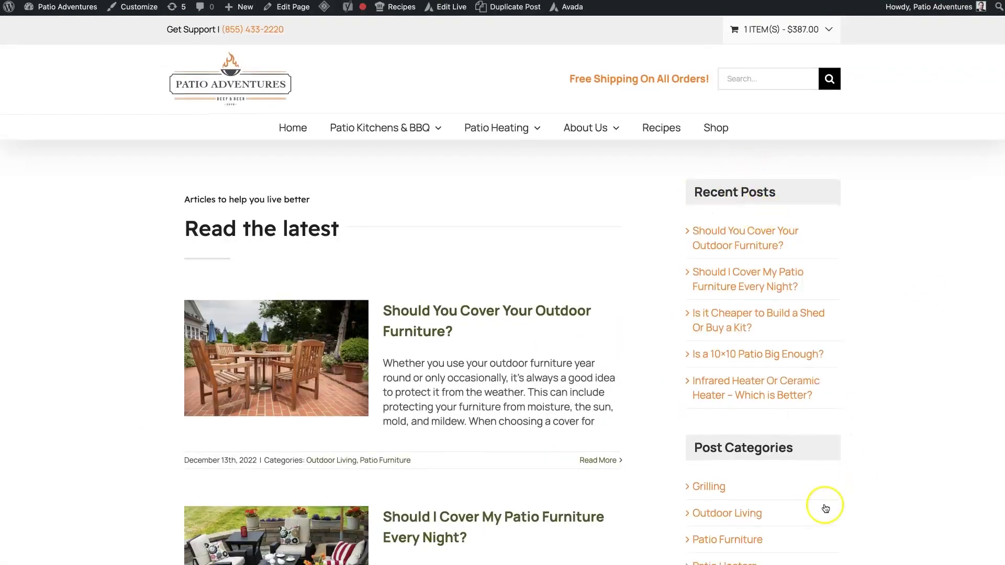
pyautogui.scroll(-10, 826, 509)
pyautogui.scroll(10, 829, 492)
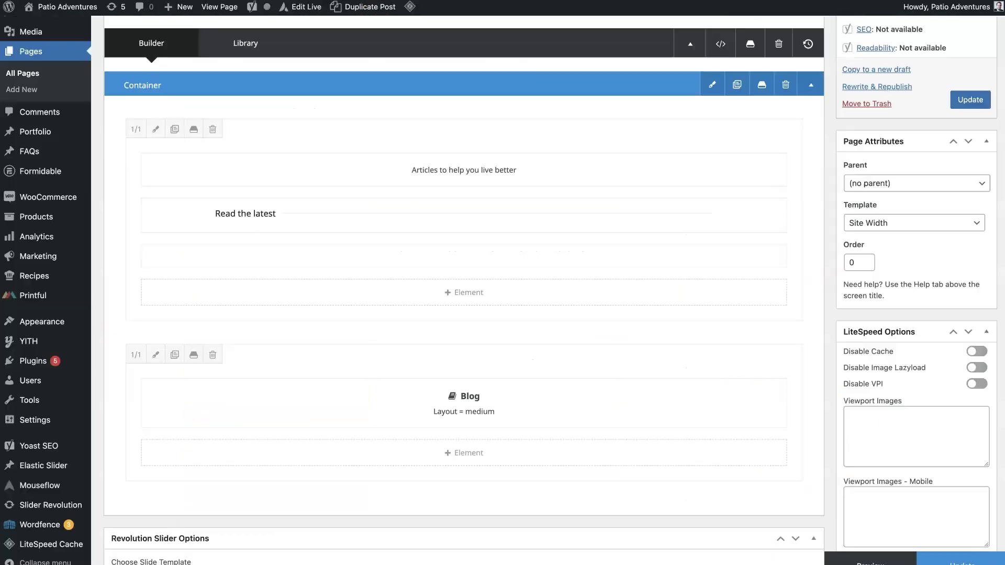
pyautogui.scroll(5, 717, 327)
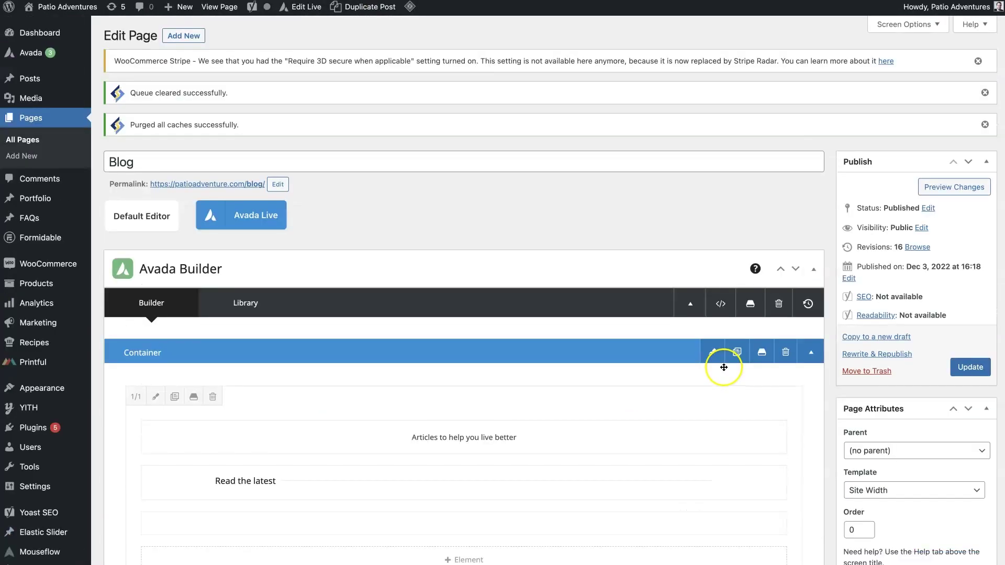
pyautogui.scroll(-10, 722, 365)
pyautogui.scroll(-15, 464, 384)
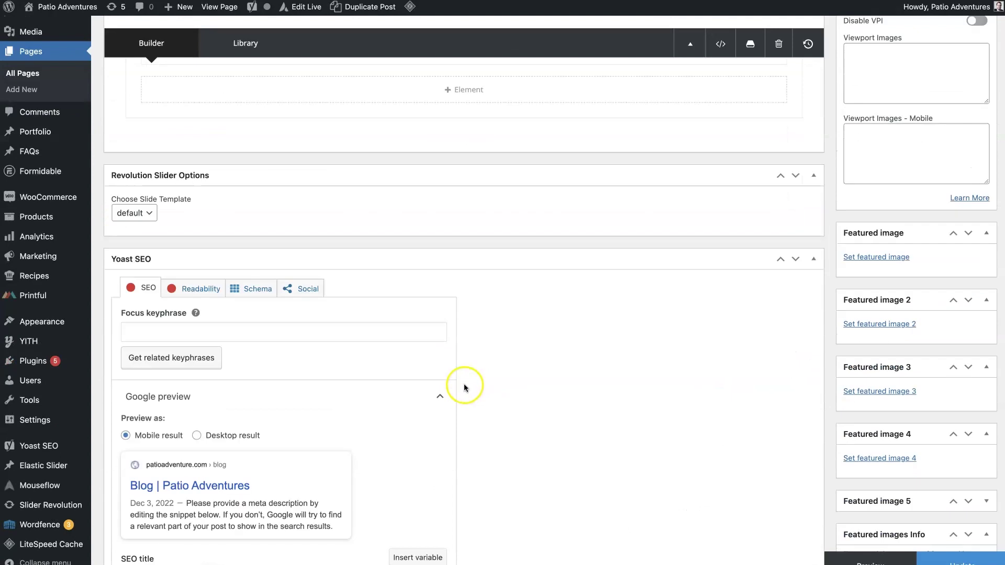
pyautogui.scroll(-1, 460, 385)
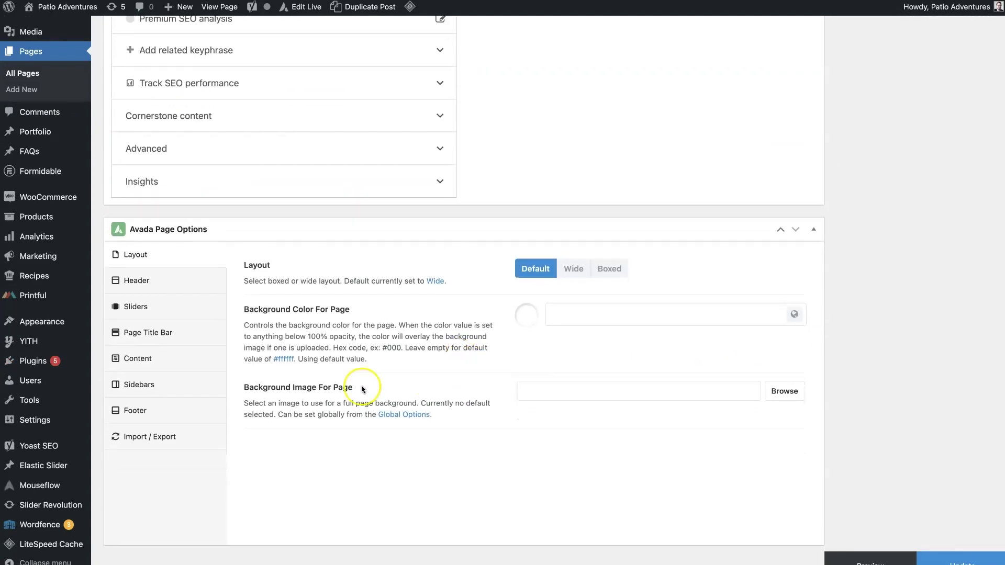
pyautogui.click(180, 383)
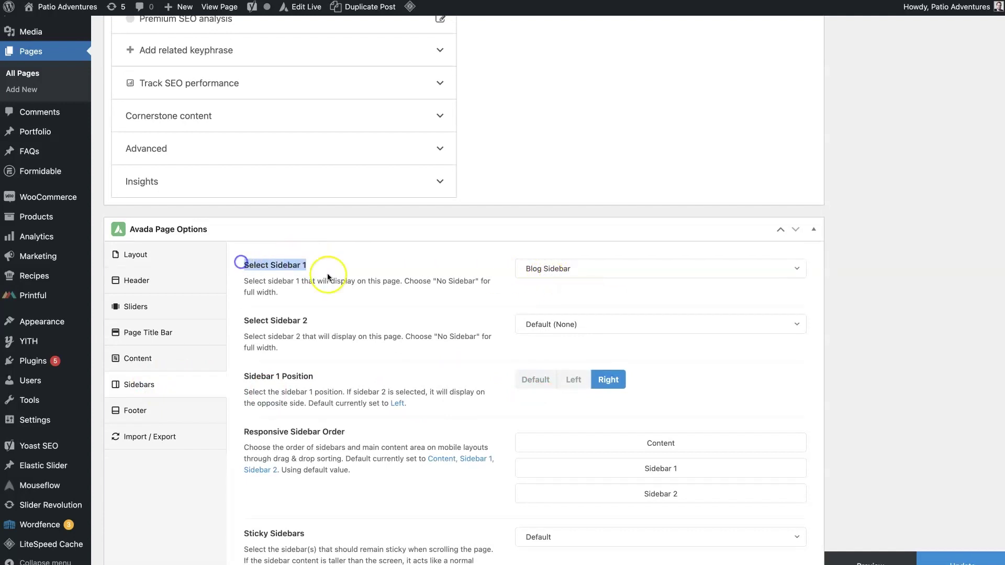
pyautogui.click(392, 265)
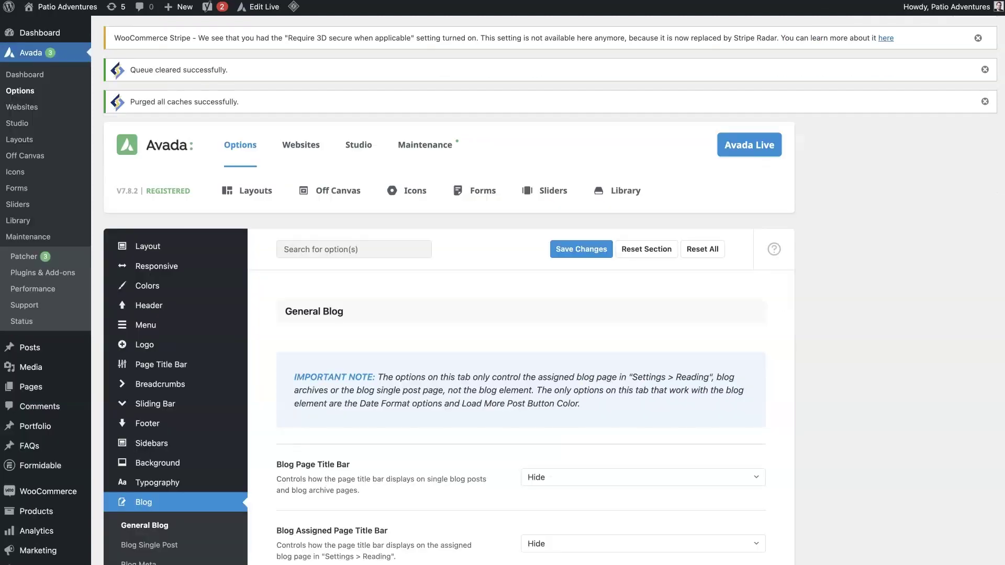
# - Scroll through General Blog's layout and pagination type options
pyautogui.scroll(-5, 834, 317)
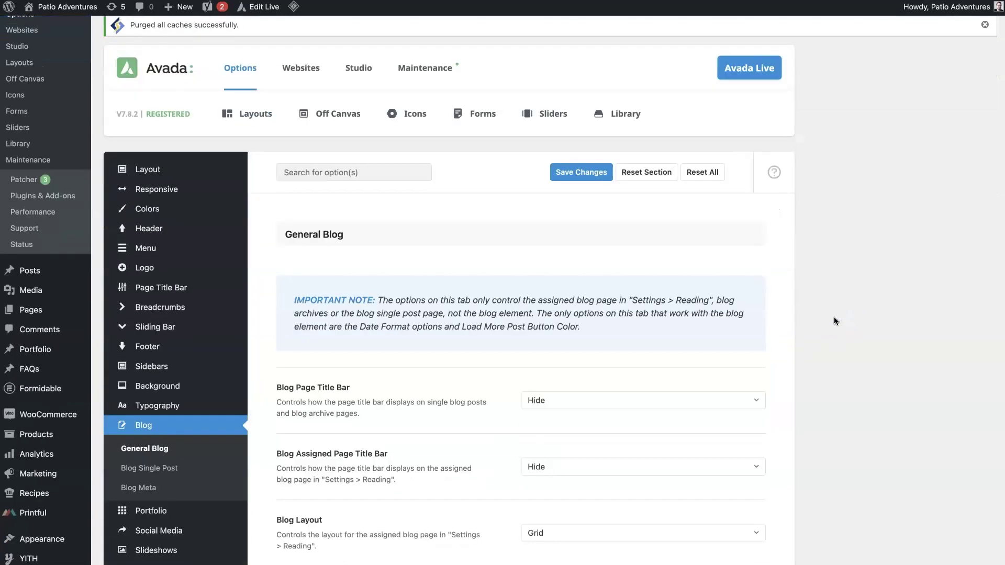
pyautogui.scroll(-4, 833, 321)
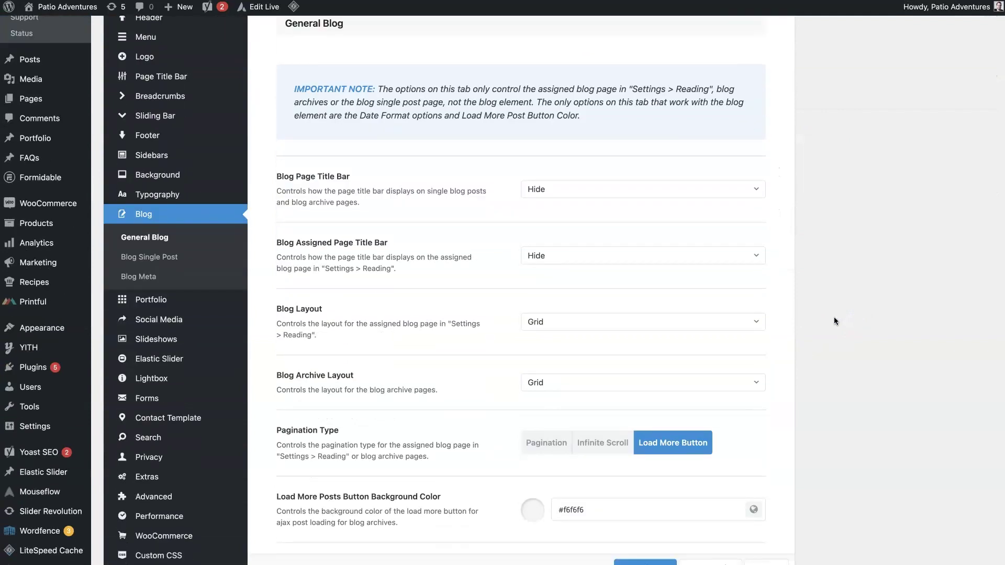
pyautogui.scroll(10, 282, 394)
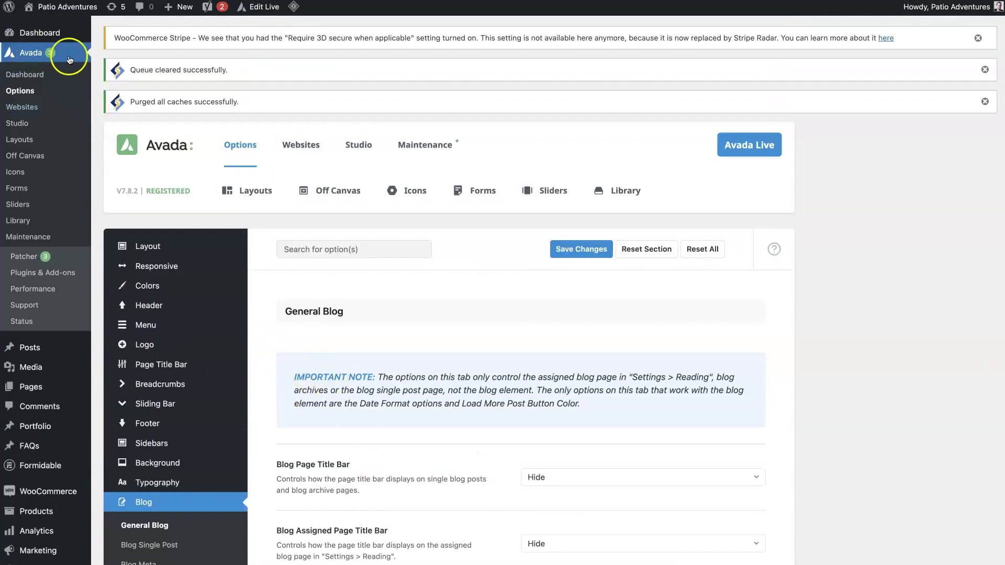
pyautogui.scroll(-2, 224, 308)
pyautogui.scroll(-6, 223, 308)
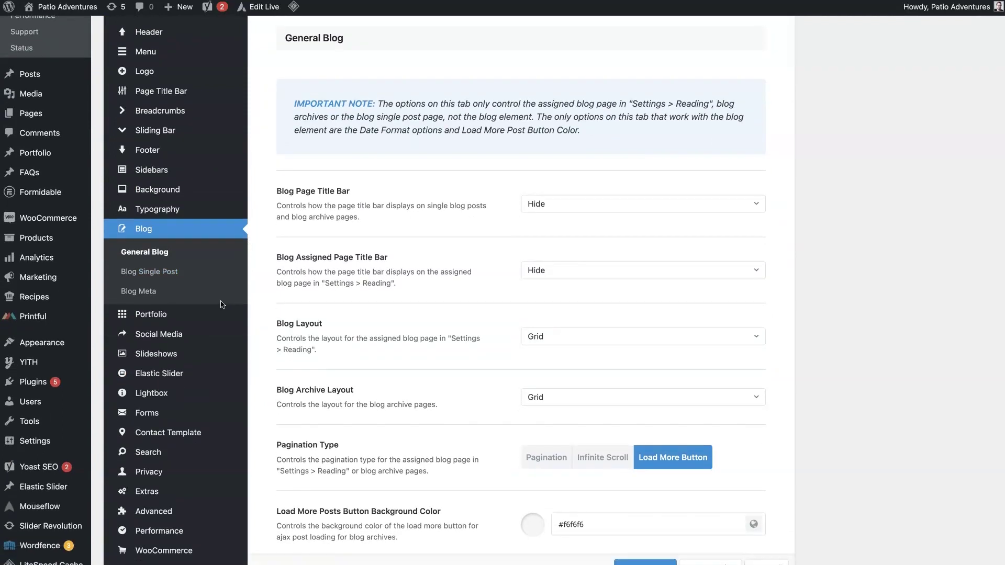
pyautogui.scroll(-4, 220, 304)
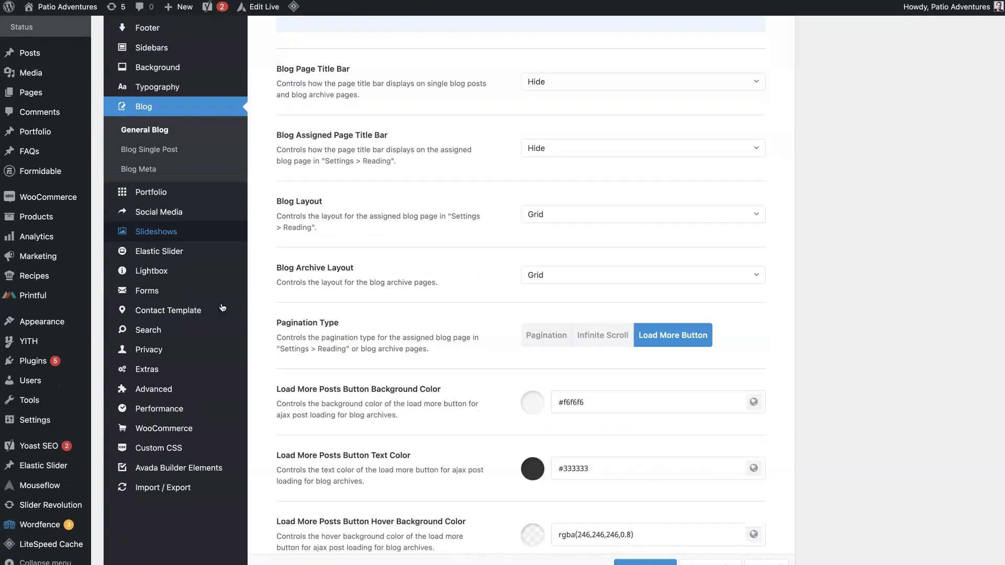
pyautogui.scroll(6, 222, 308)
# - Open Sidebars > Blog Posts and confirm Blog Sidebar is forced globally on the right
pyautogui.click(188, 264)
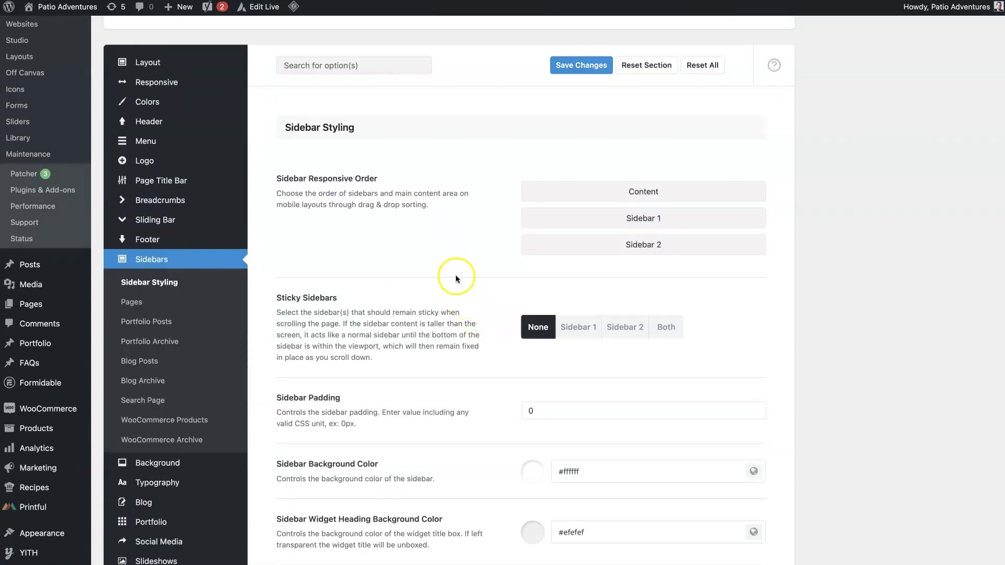
pyautogui.click(158, 368)
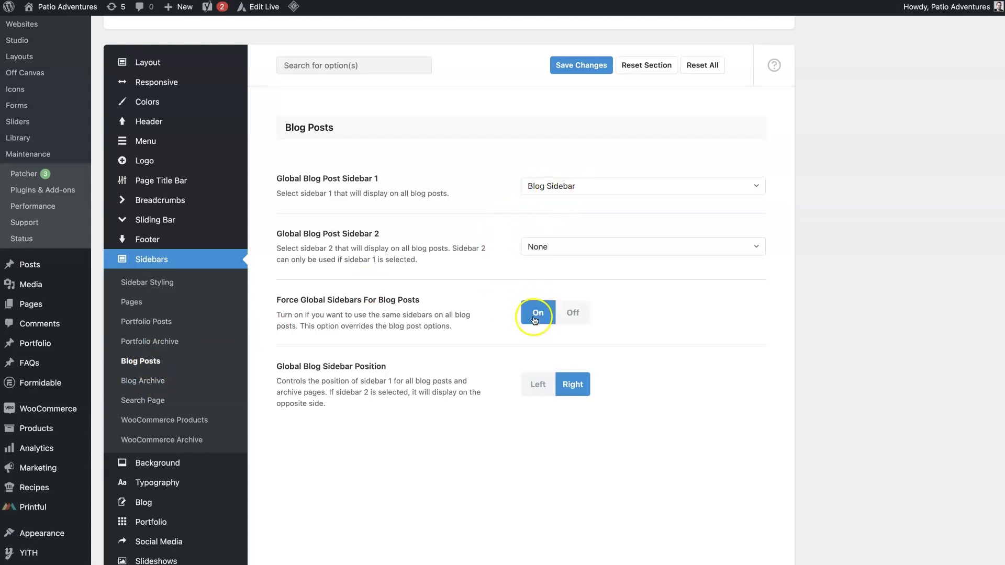
pyautogui.moveTo(420, 299); pyautogui.dragTo(265, 301)
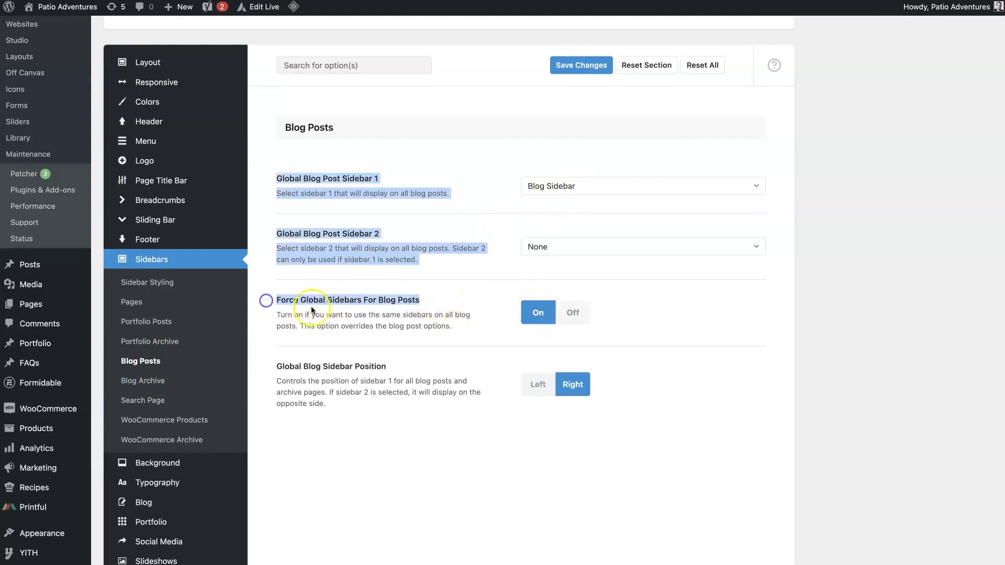
pyautogui.click(447, 302)
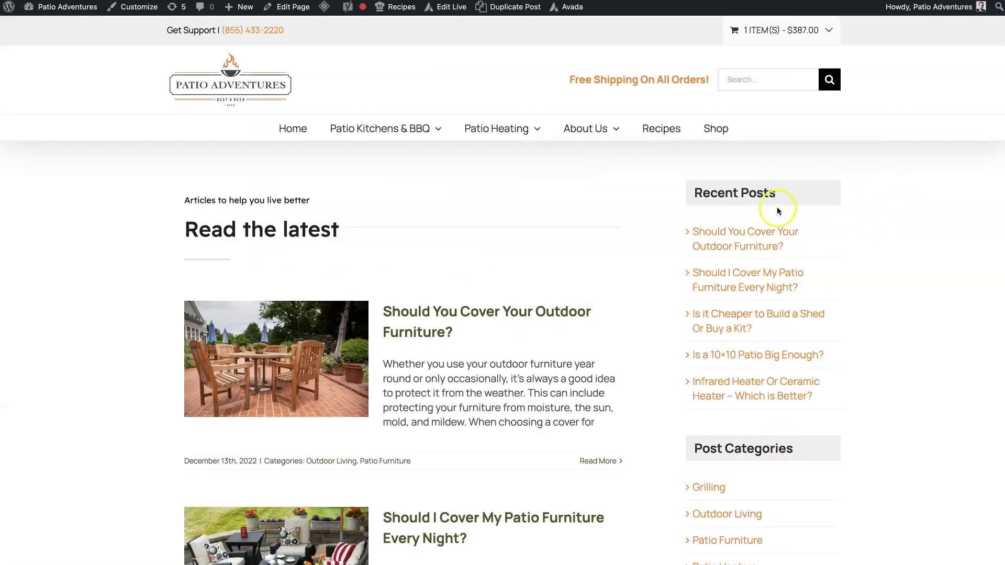
pyautogui.scroll(-8, 780, 377)
pyautogui.scroll(8, 780, 377)
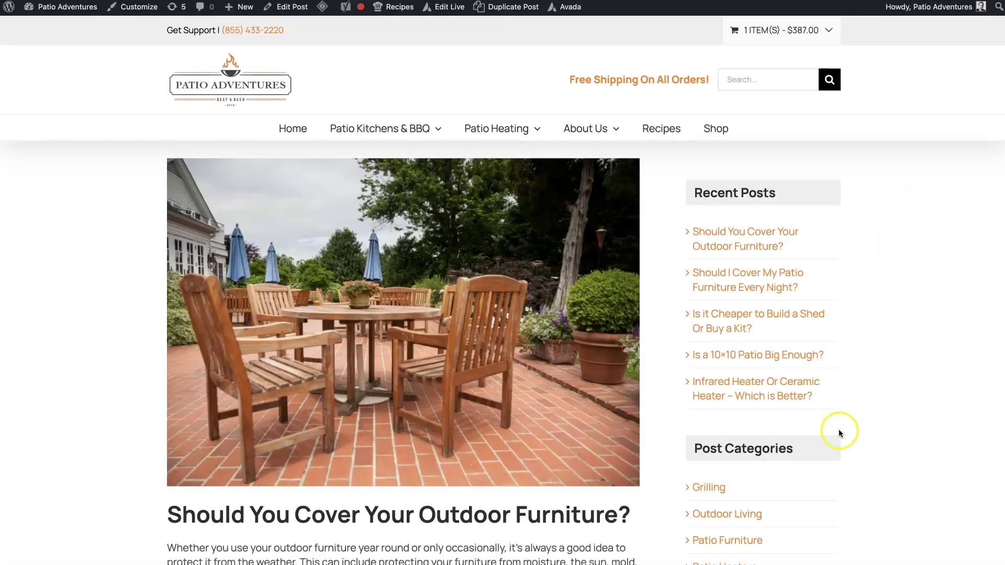
pyautogui.scroll(-15, 837, 422)
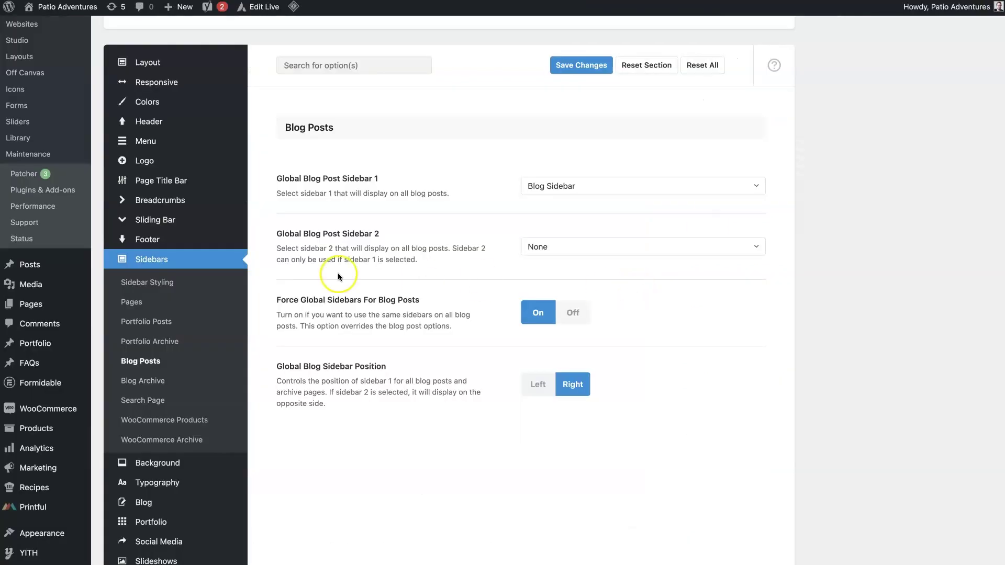
pyautogui.moveTo(178, 238)
pyautogui.scroll(-2, 179, 238)
pyautogui.scroll(-4, 178, 262)
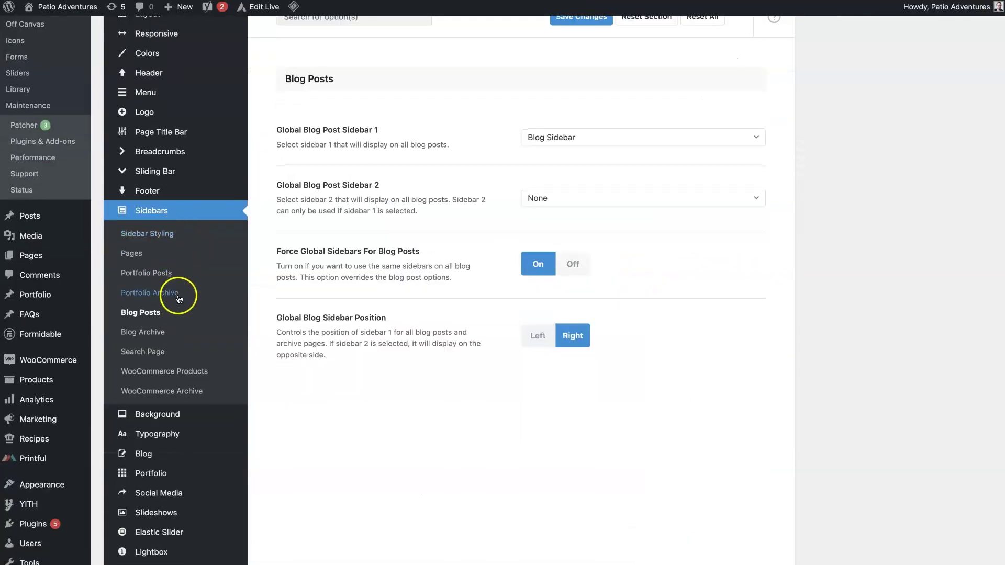
pyautogui.click(161, 388)
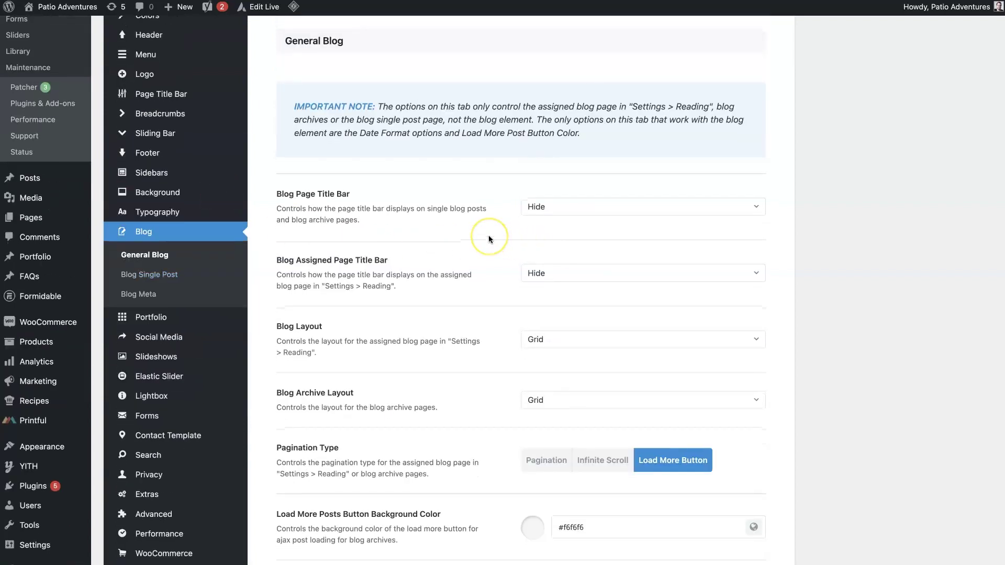
pyautogui.scroll(-15, 489, 239)
pyautogui.scroll(-4, 488, 235)
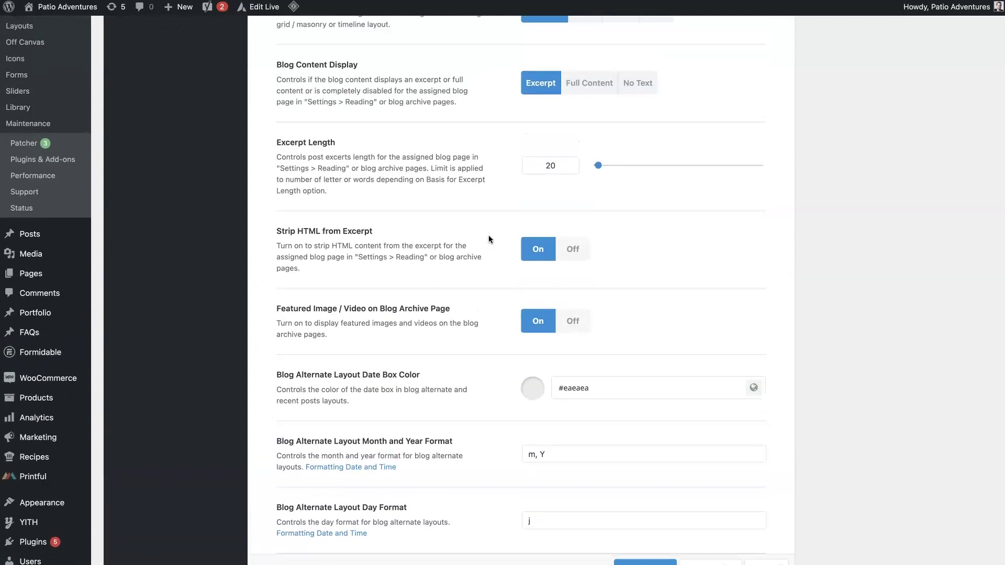
pyautogui.scroll(-2, 488, 243)
pyautogui.click(550, 391)
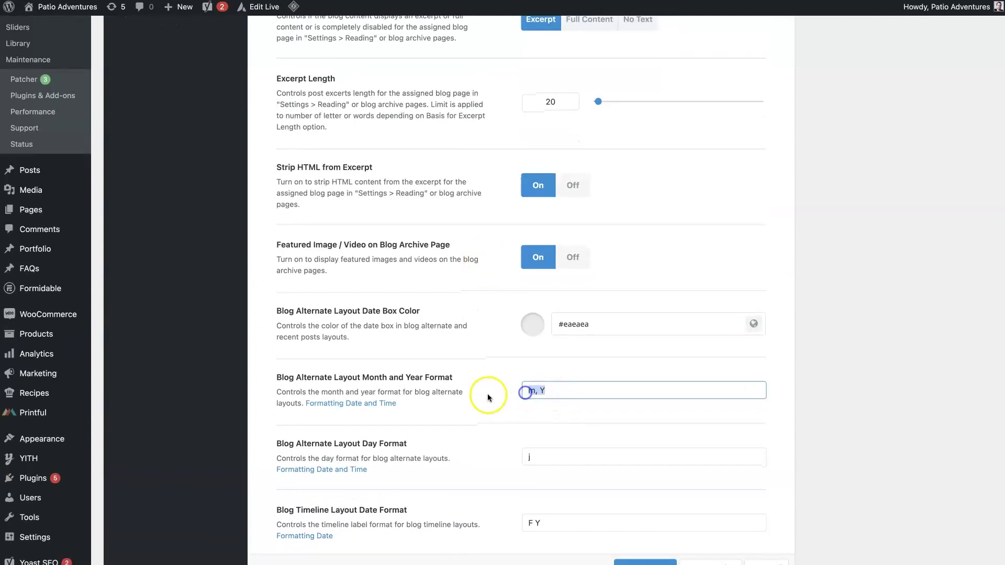
pyautogui.click(492, 337)
pyautogui.scroll(15, 494, 322)
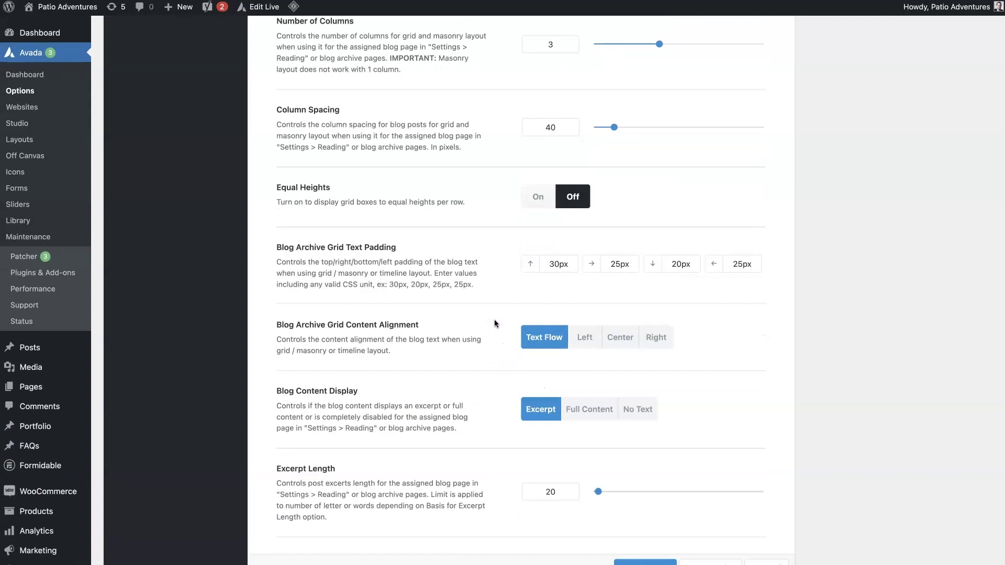
pyautogui.scroll(16, 494, 319)
pyautogui.click(548, 165)
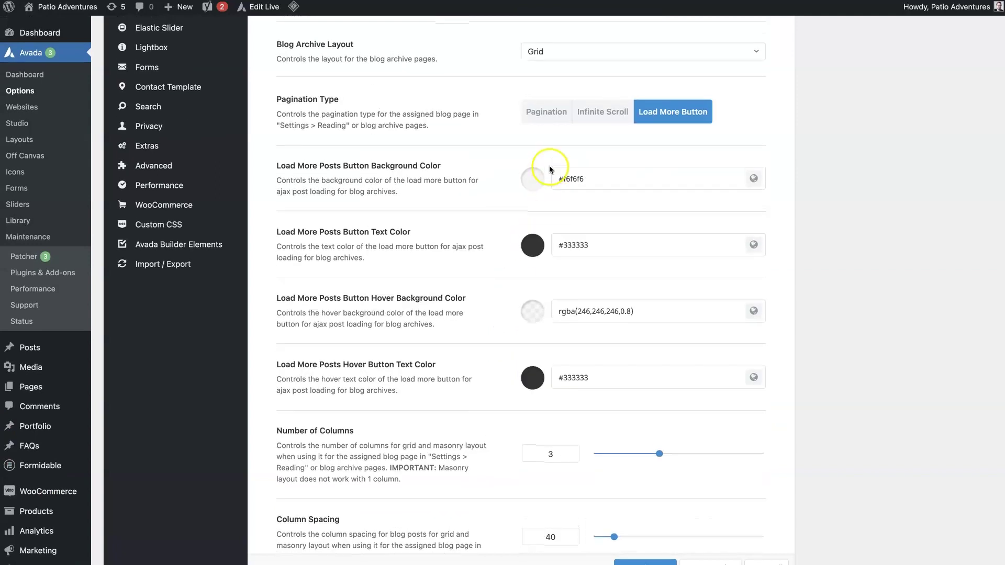
pyautogui.scroll(15, 554, 354)
pyautogui.scroll(-7, 546, 351)
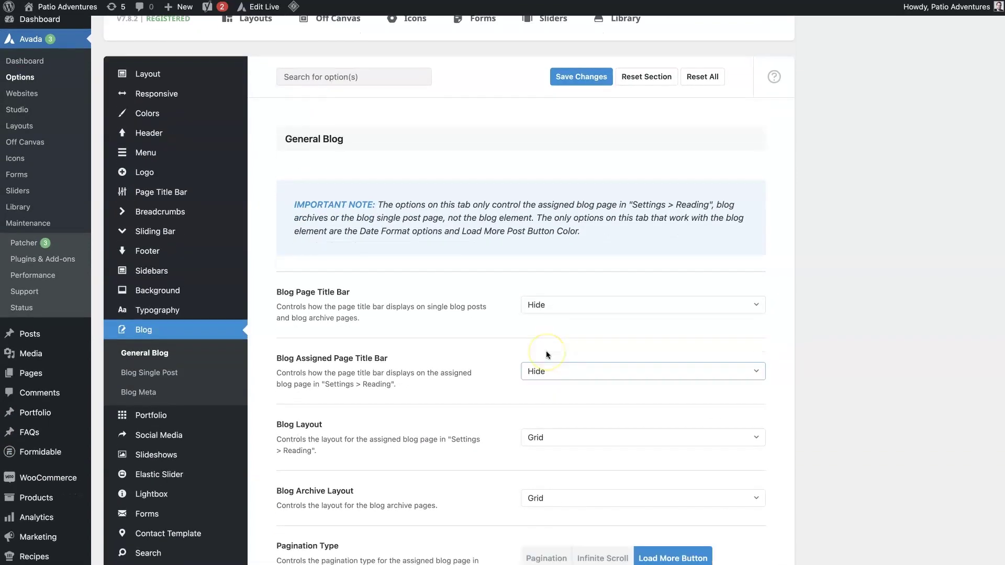
pyautogui.click(581, 319)
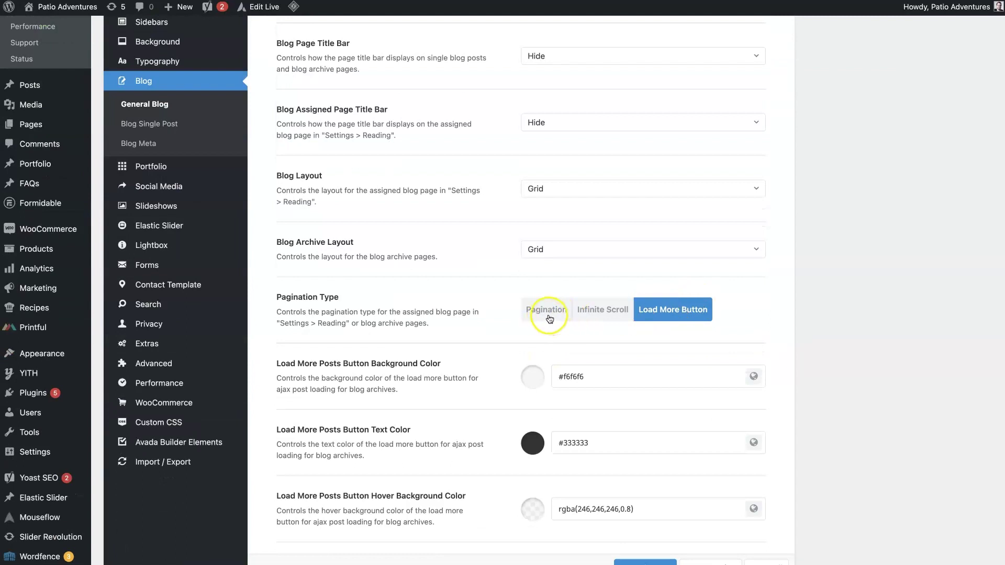
pyautogui.scroll(4, 450, 316)
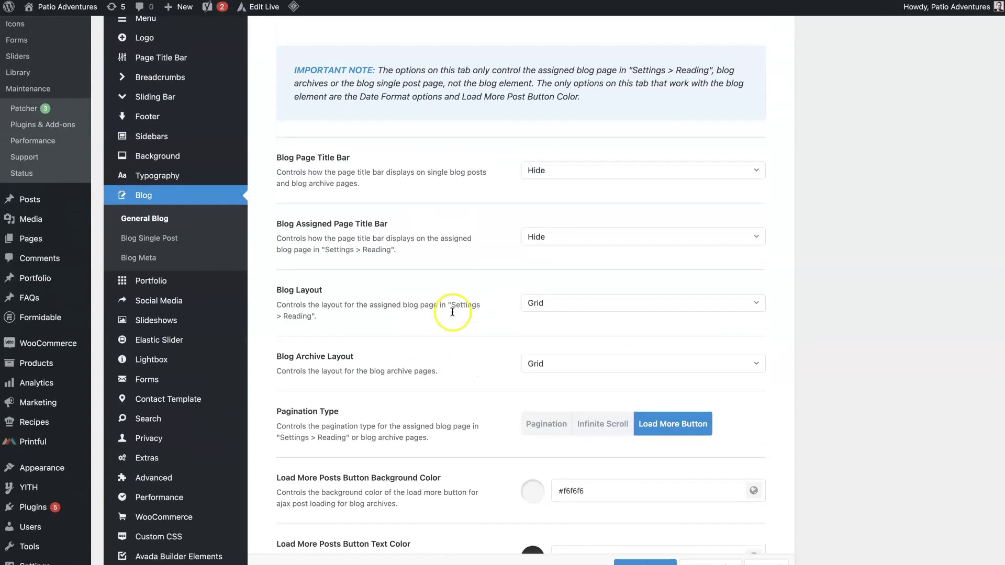
# - Open the Blog Single Post settings and scroll through its options
pyautogui.click(176, 242)
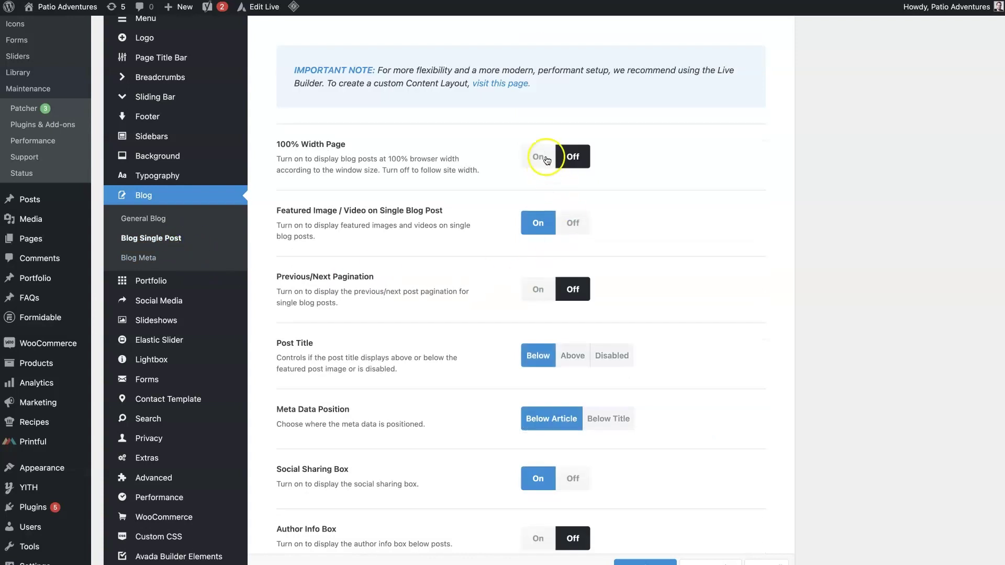
pyautogui.scroll(-5, 490, 335)
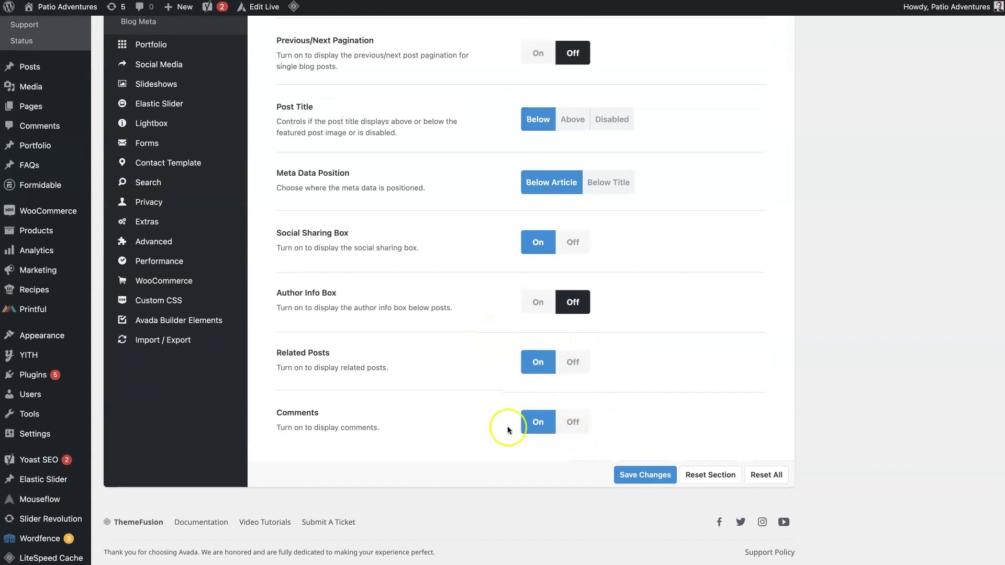
pyautogui.scroll(4, 413, 379)
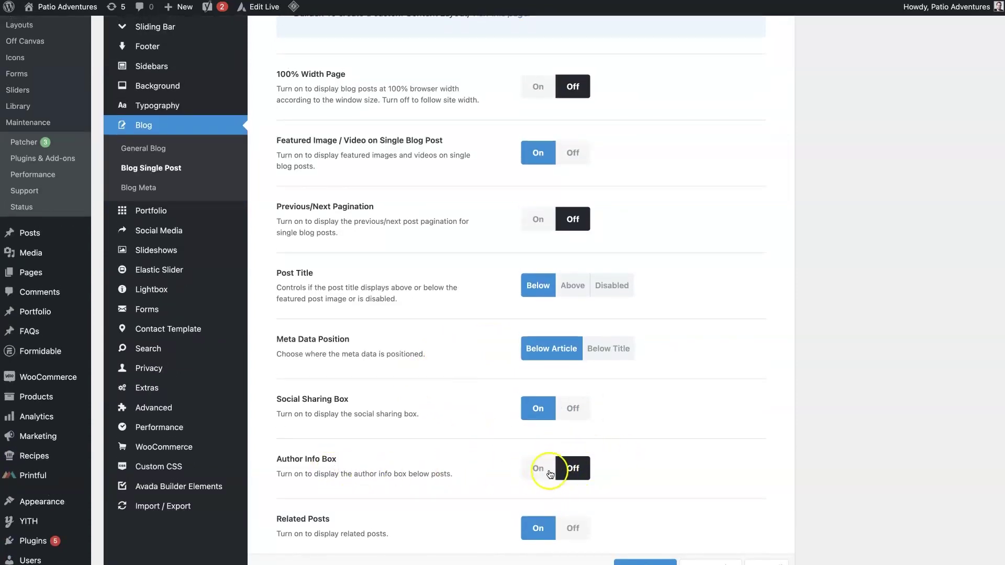
pyautogui.scroll(1, 545, 473)
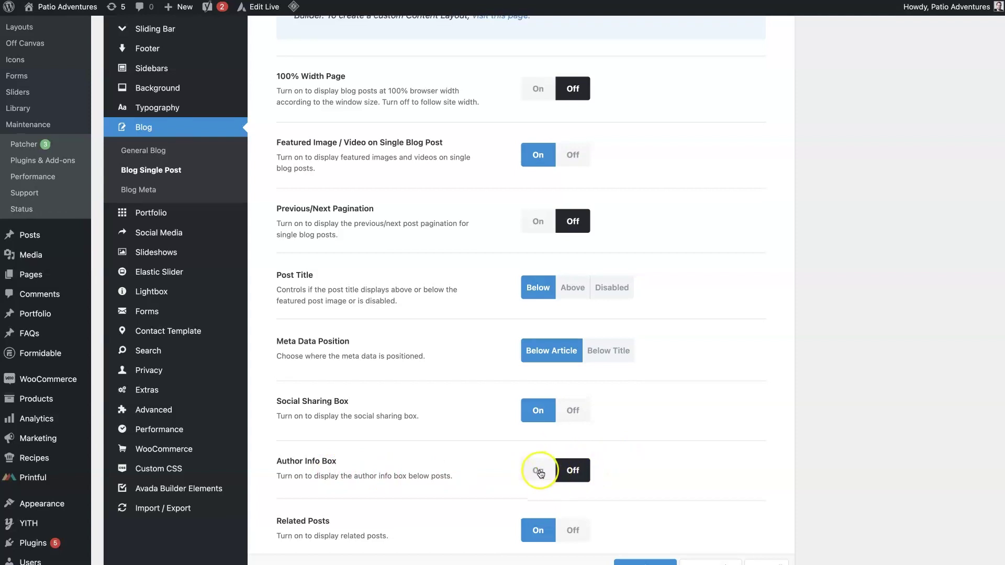
pyautogui.scroll(5, 330, 383)
# - Open the Blog Meta options and scroll through their settings to review them
pyautogui.click(142, 365)
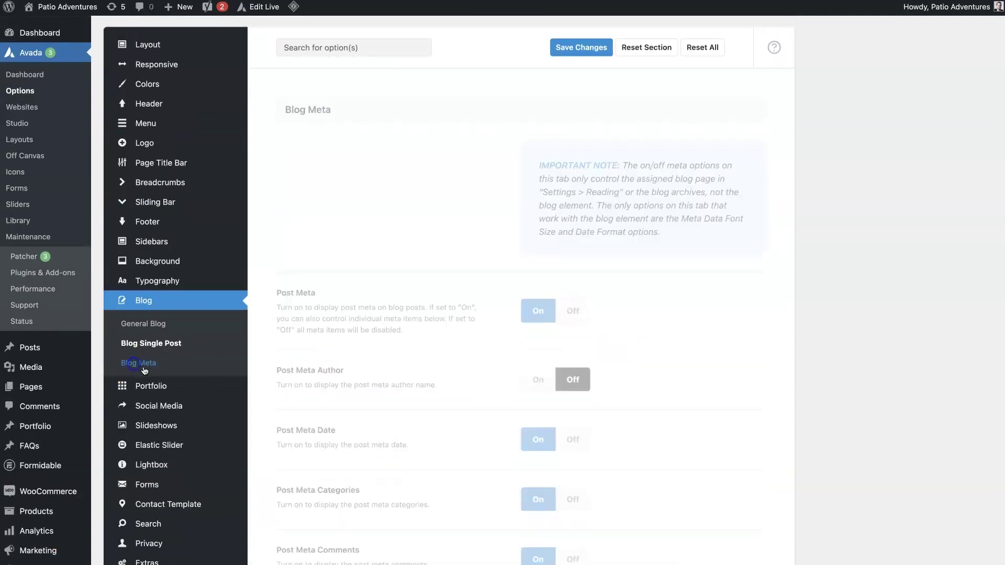
pyautogui.scroll(-4, 433, 278)
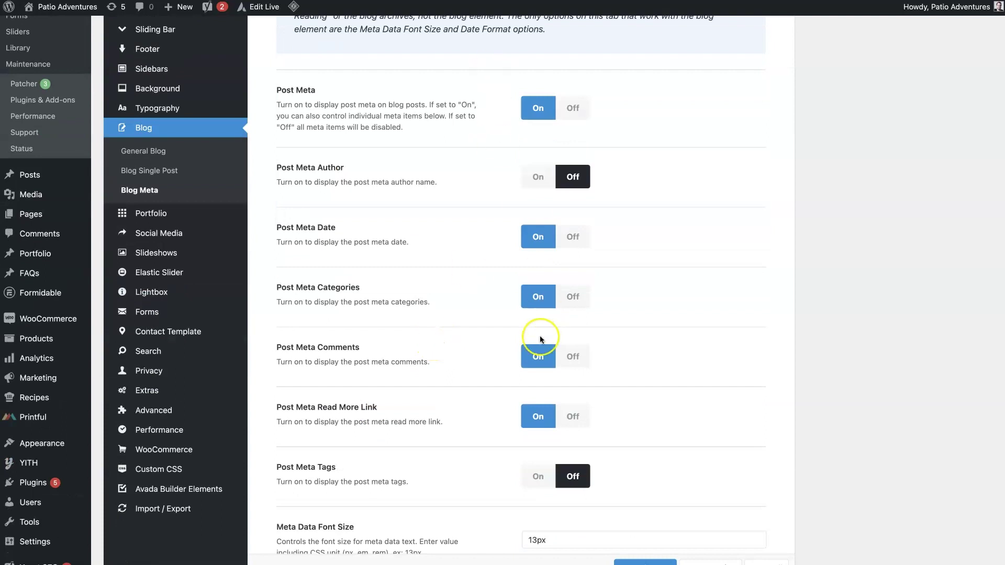
pyautogui.scroll(-3, 510, 360)
pyautogui.scroll(2, 507, 360)
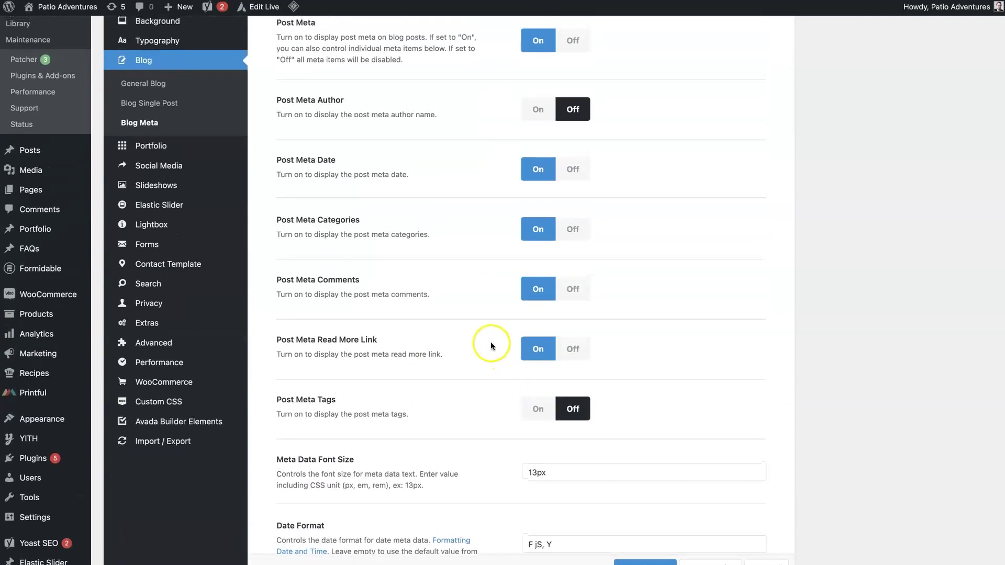
pyautogui.scroll(1, 525, 222)
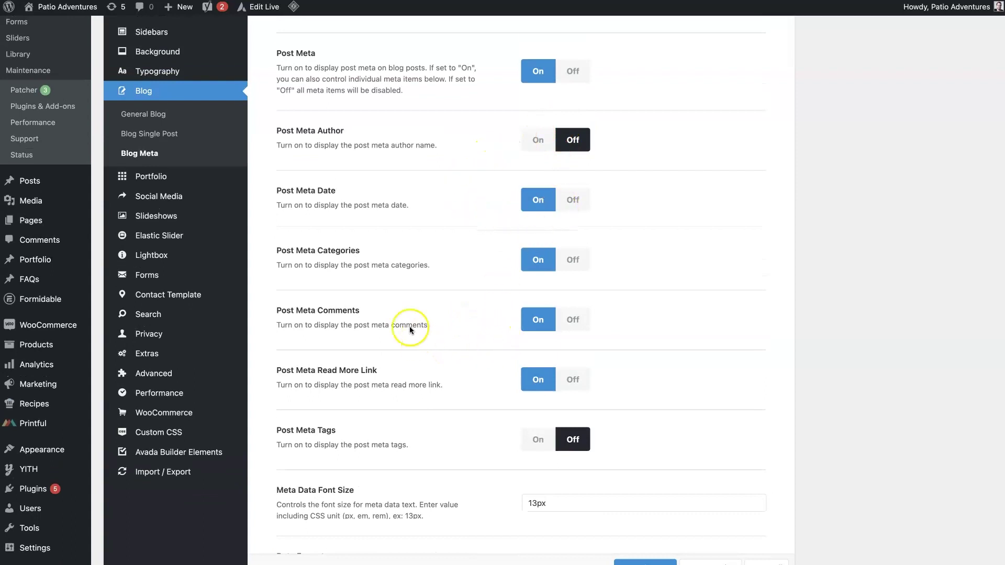
pyautogui.scroll(8, 438, 366)
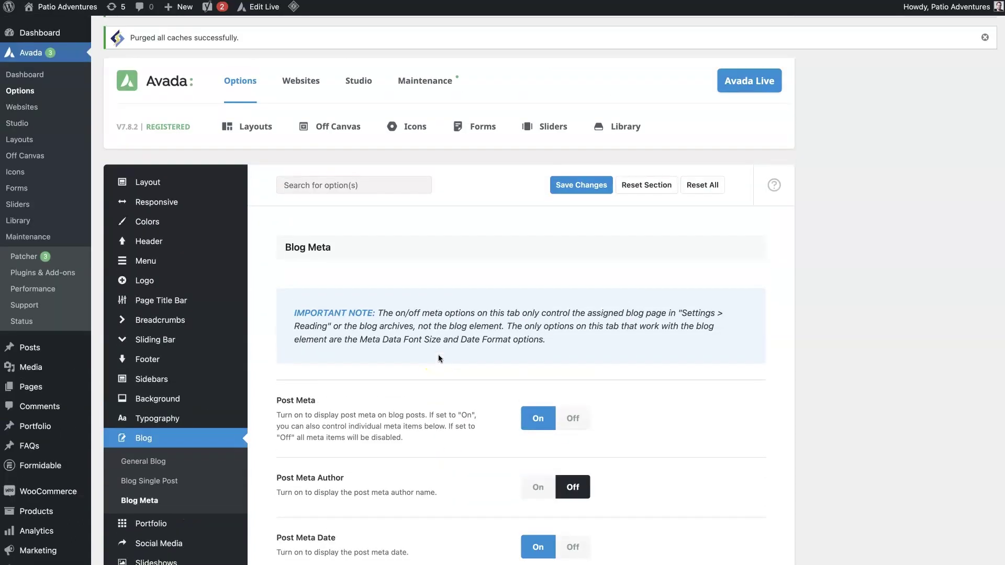
pyautogui.scroll(1, 438, 354)
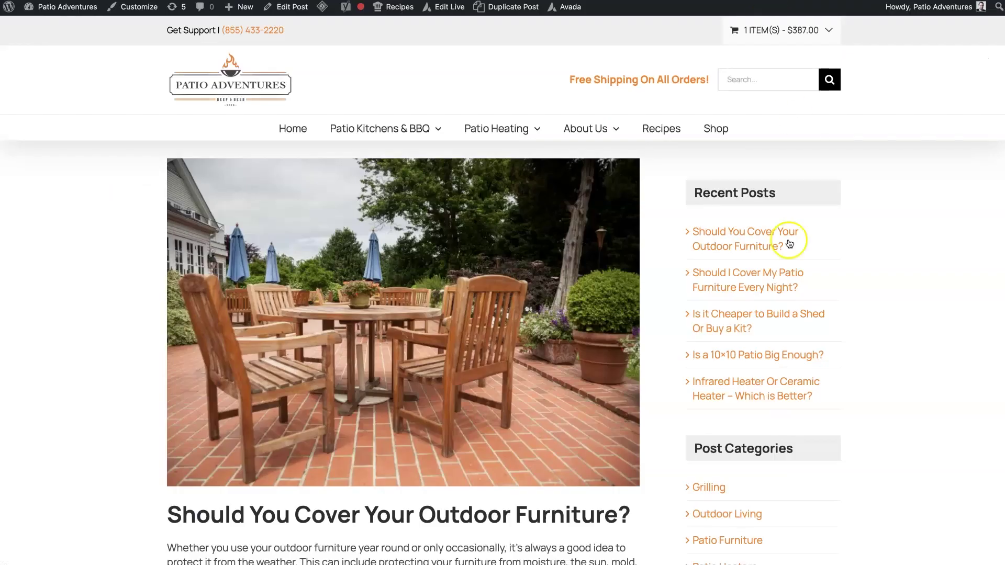
pyautogui.scroll(-10, 693, 384)
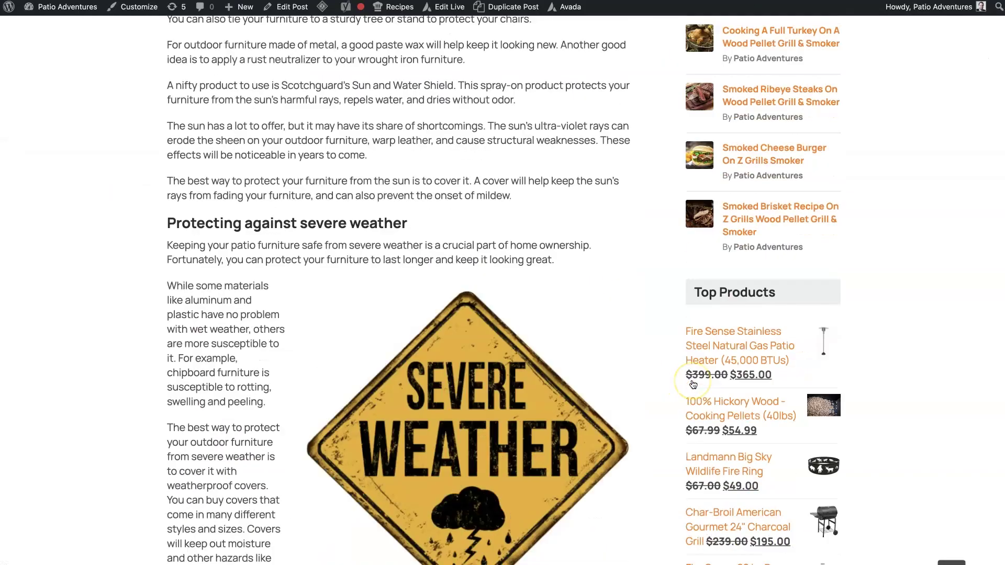
pyautogui.scroll(12, 693, 383)
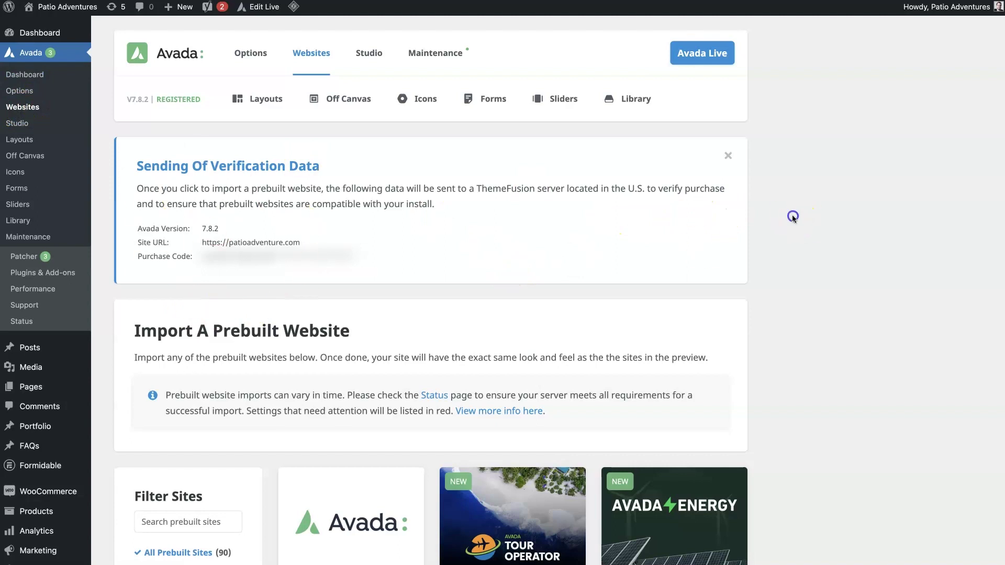
# - Filter the prebuilt sites to Blog / Magazine: Nutritionist, Influencer, Podcasts, Food and Freelancer
pyautogui.scroll(-7, 795, 213)
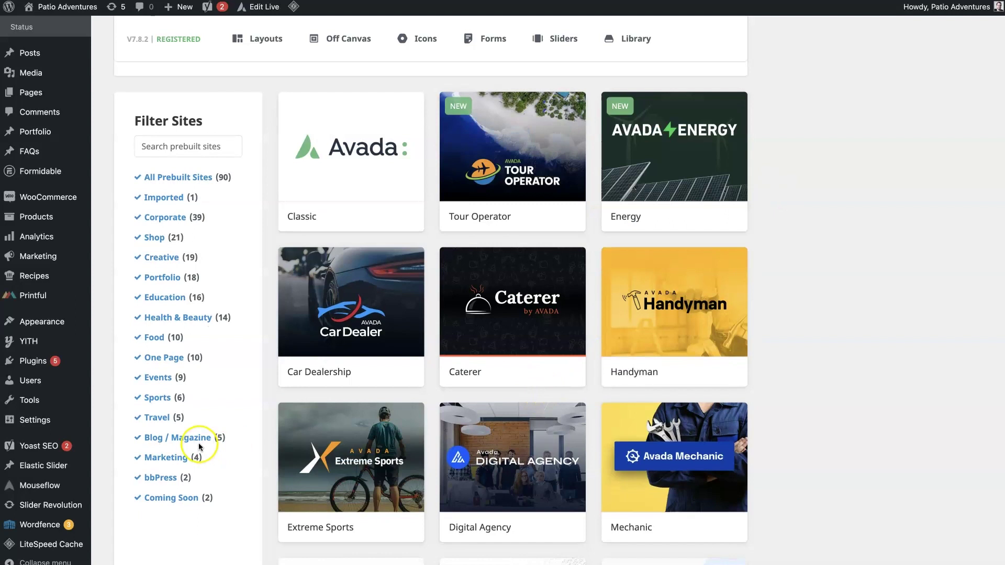
pyautogui.click(182, 437)
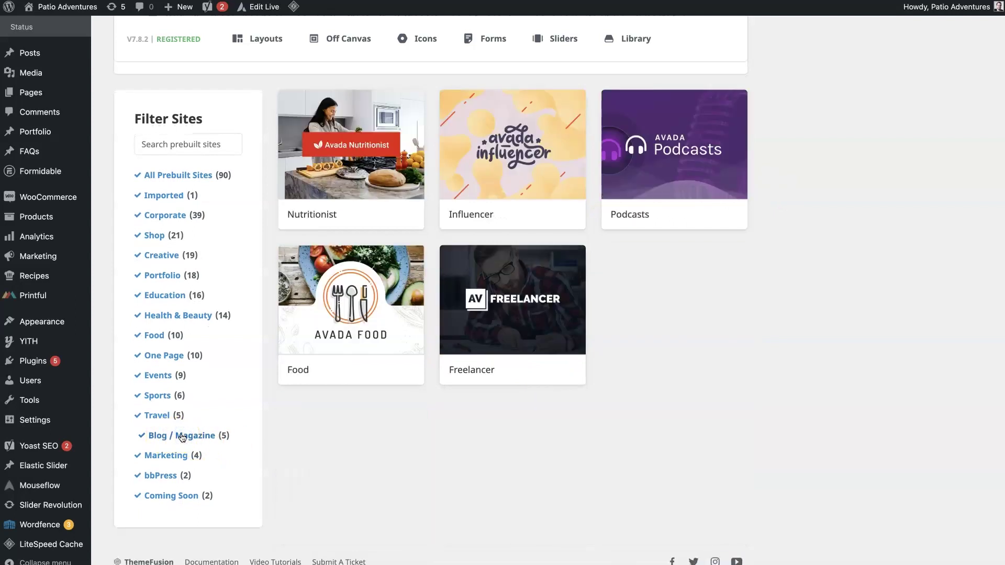
pyautogui.moveTo(392, 187)
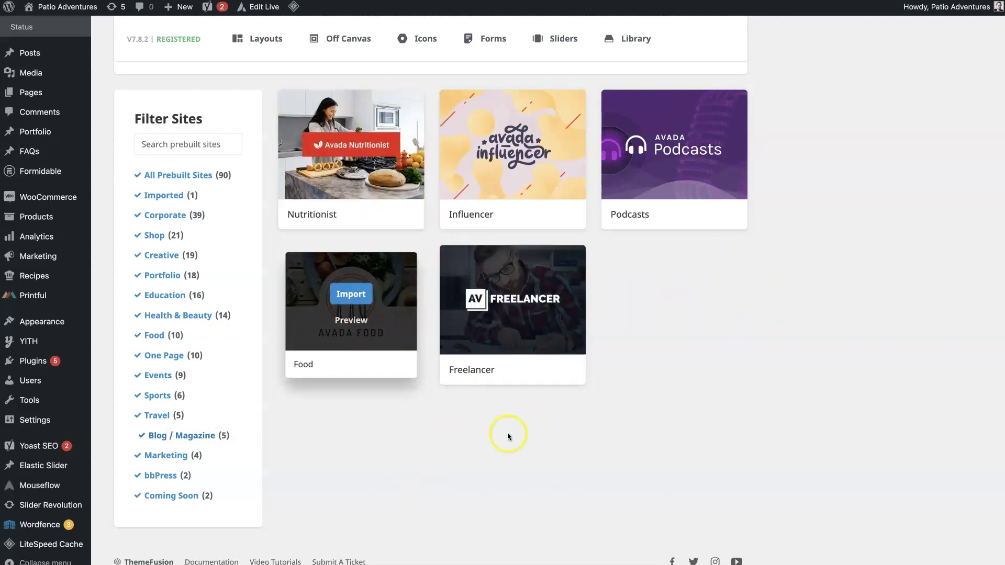
pyautogui.click(352, 321)
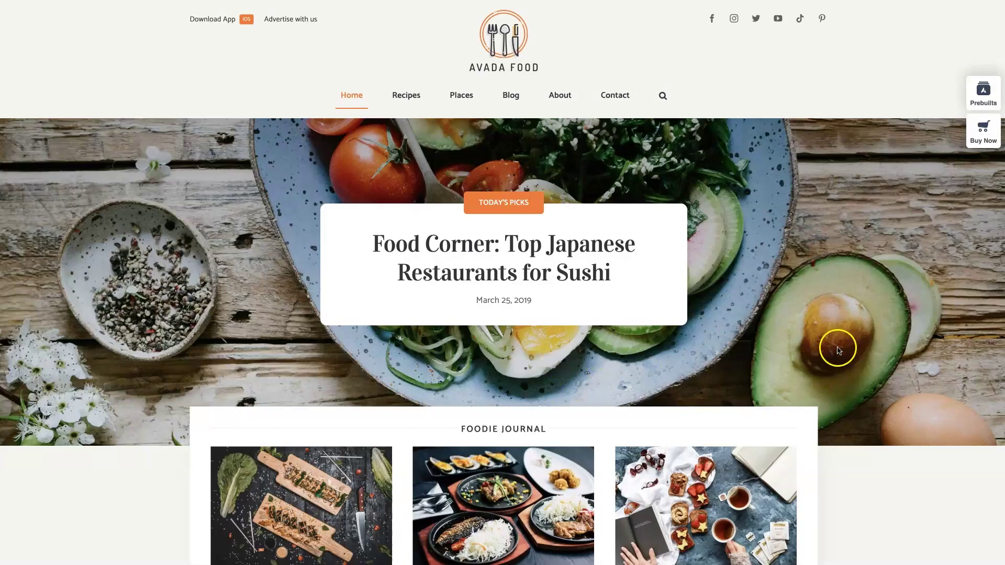
pyautogui.scroll(-5, 843, 353)
pyautogui.scroll(-14, 894, 409)
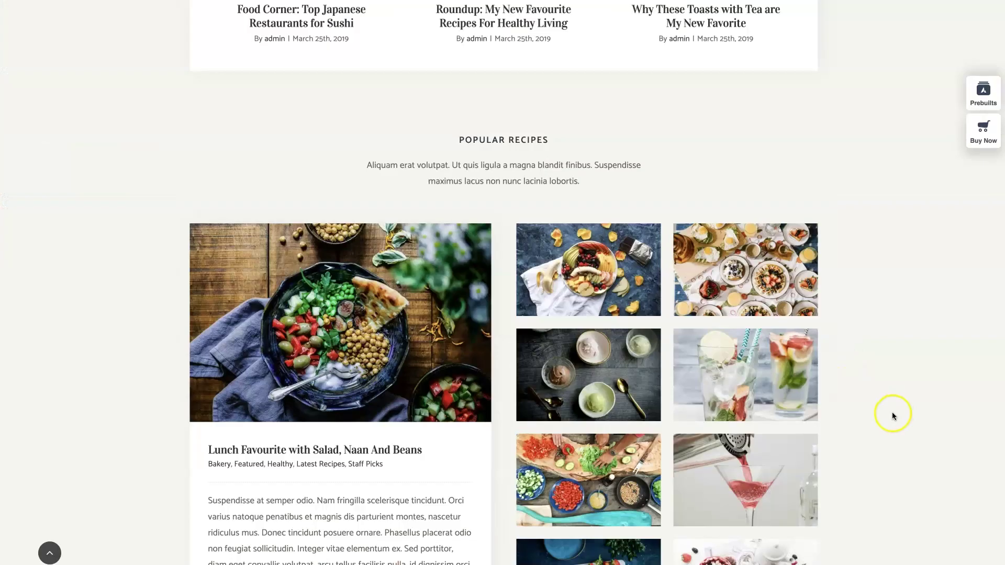
pyautogui.scroll(-15, 890, 414)
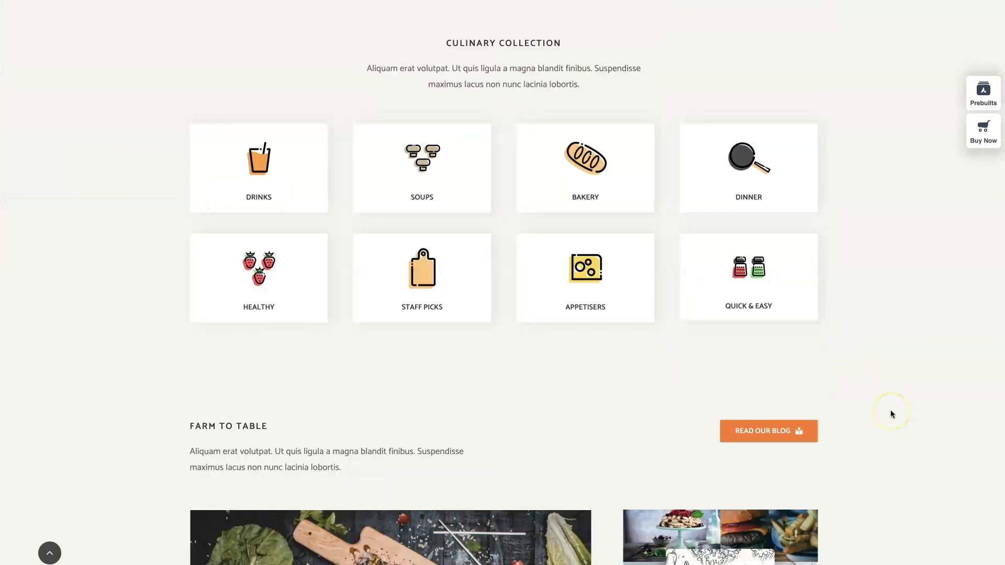
pyautogui.scroll(-2, 890, 414)
pyautogui.scroll(-8, 890, 410)
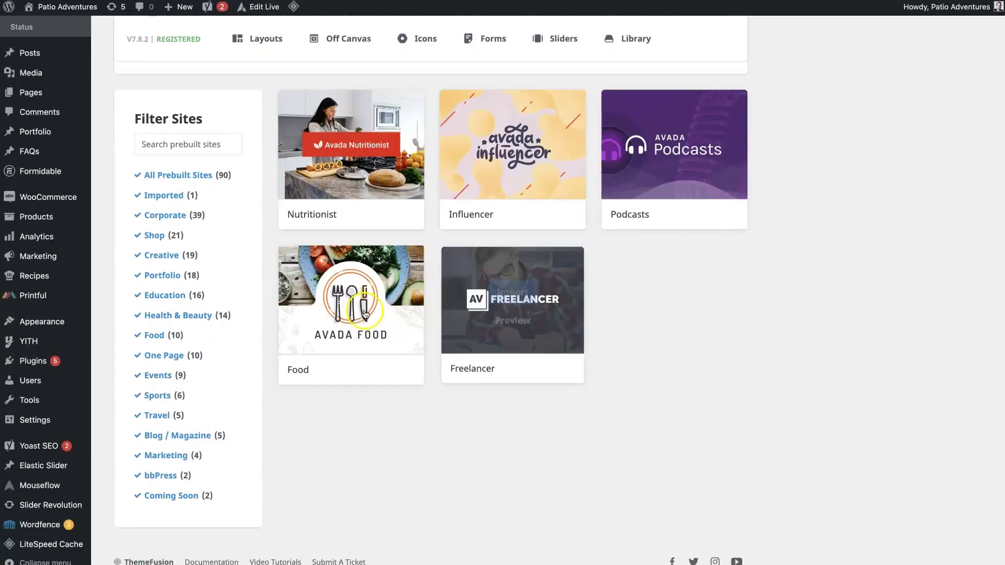
# - Check the Food site's import options with All content selected, then close them without importing
pyautogui.click(350, 296)
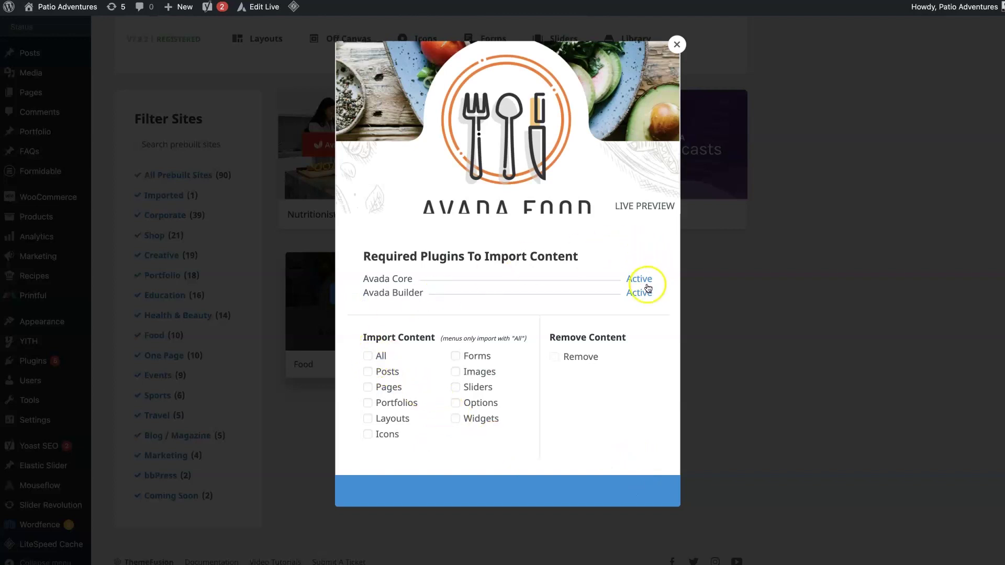
pyautogui.click(368, 356)
pyautogui.click(511, 489)
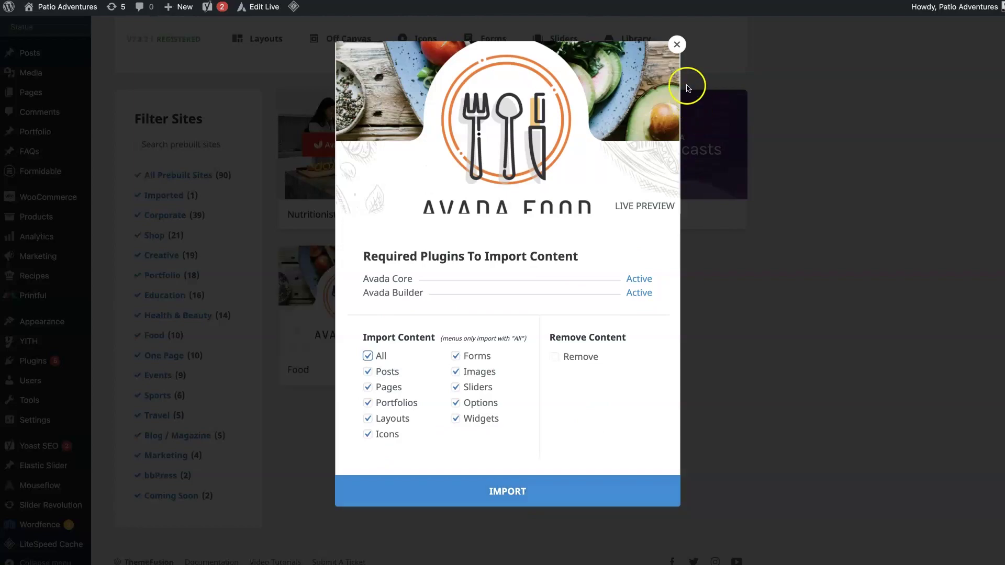
pyautogui.click(677, 44)
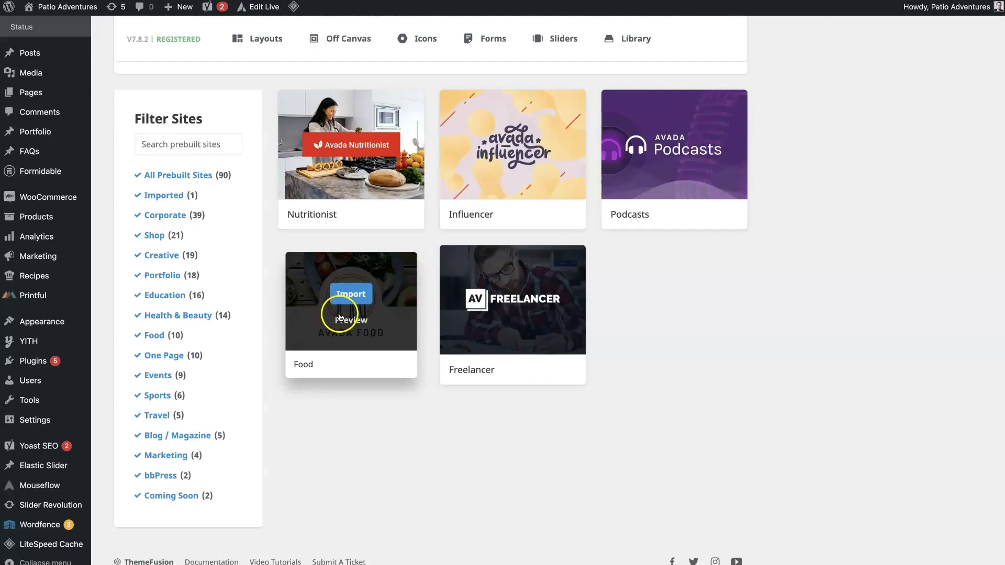
pyautogui.click(347, 291)
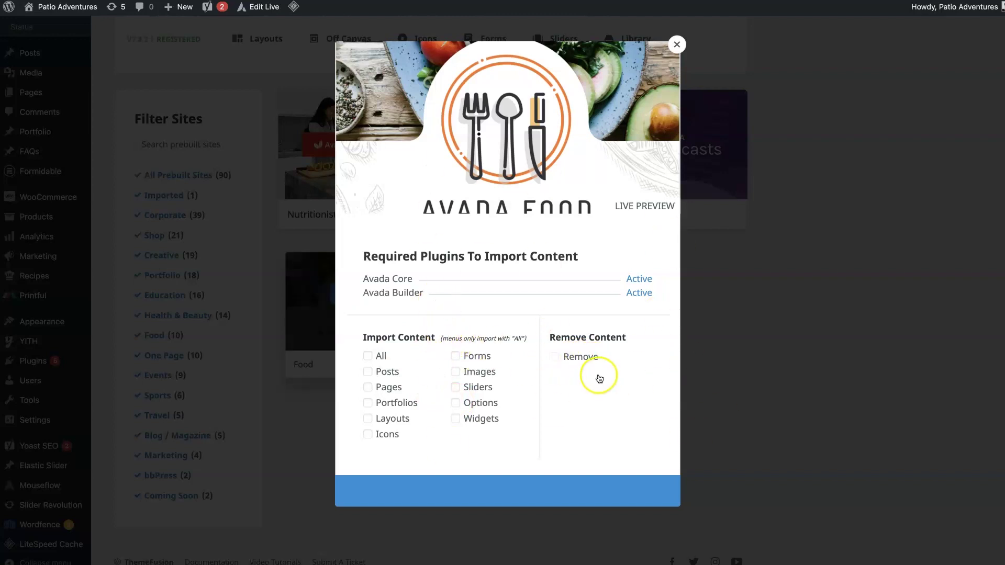
pyautogui.click(677, 44)
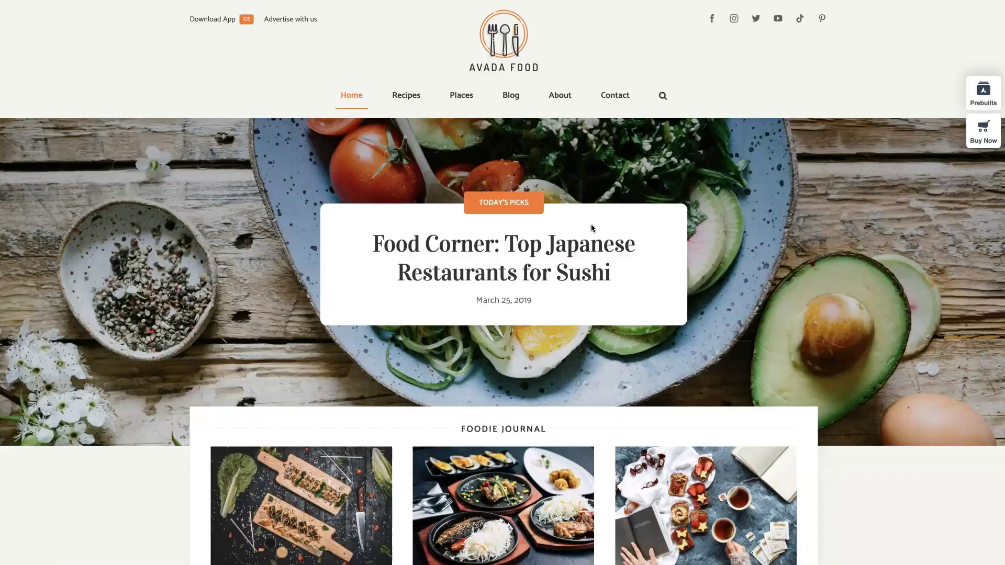
# - Browse the Food demo's Blog page, looking over its post cards and subscribe and search sidebar
pyautogui.click(550, 191)
pyautogui.click(510, 95)
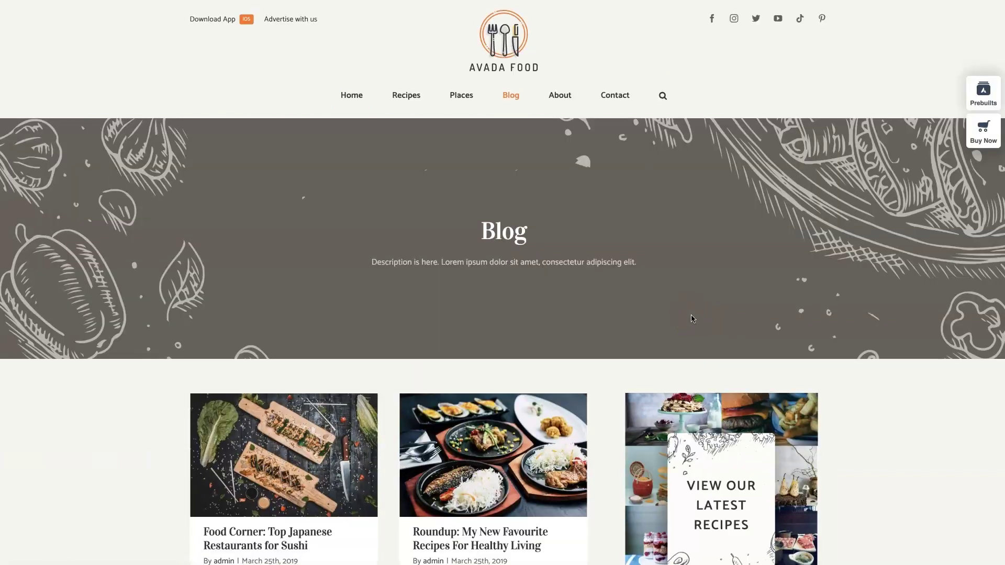
pyautogui.scroll(-7, 784, 307)
pyautogui.scroll(-10, 783, 303)
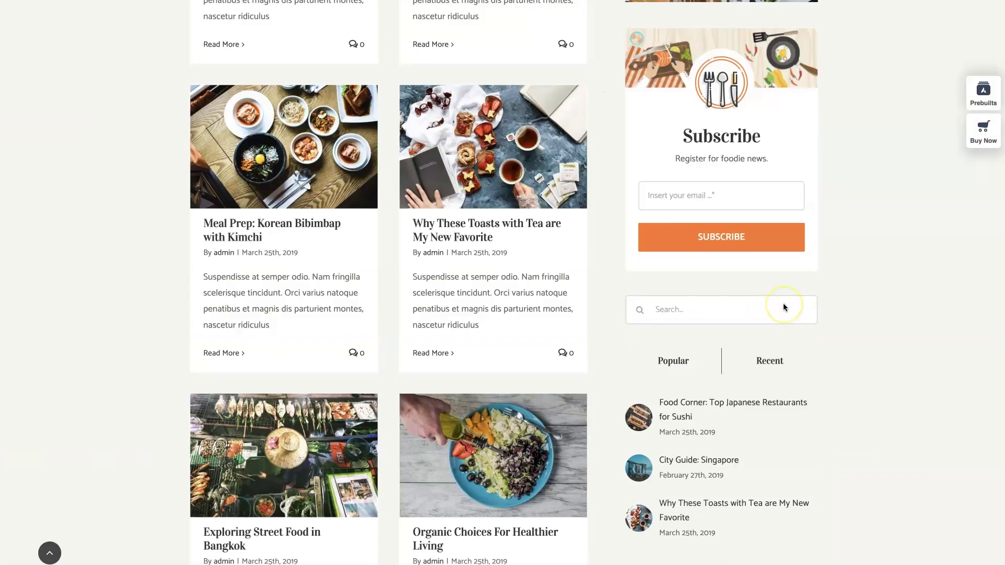
pyautogui.scroll(18, 783, 303)
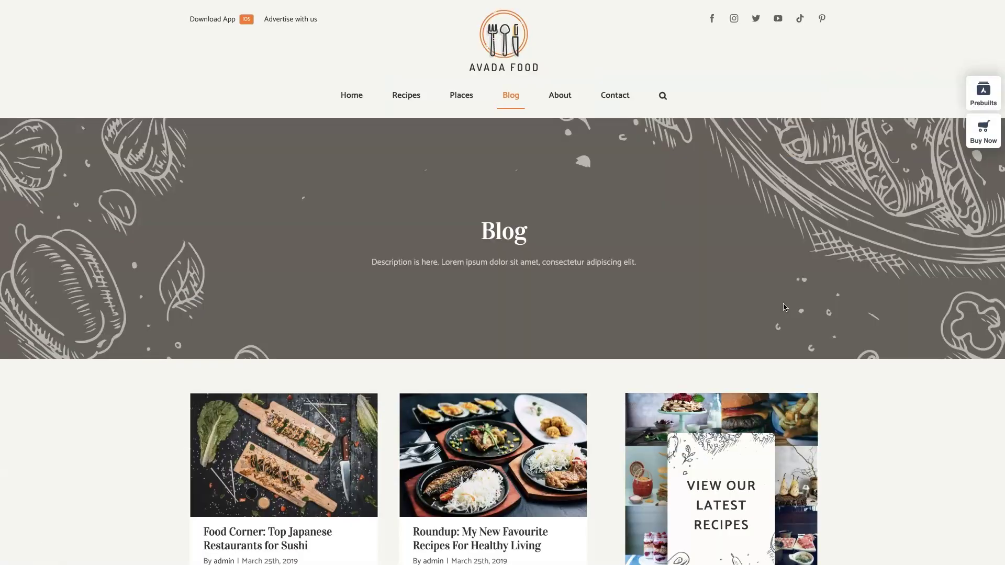